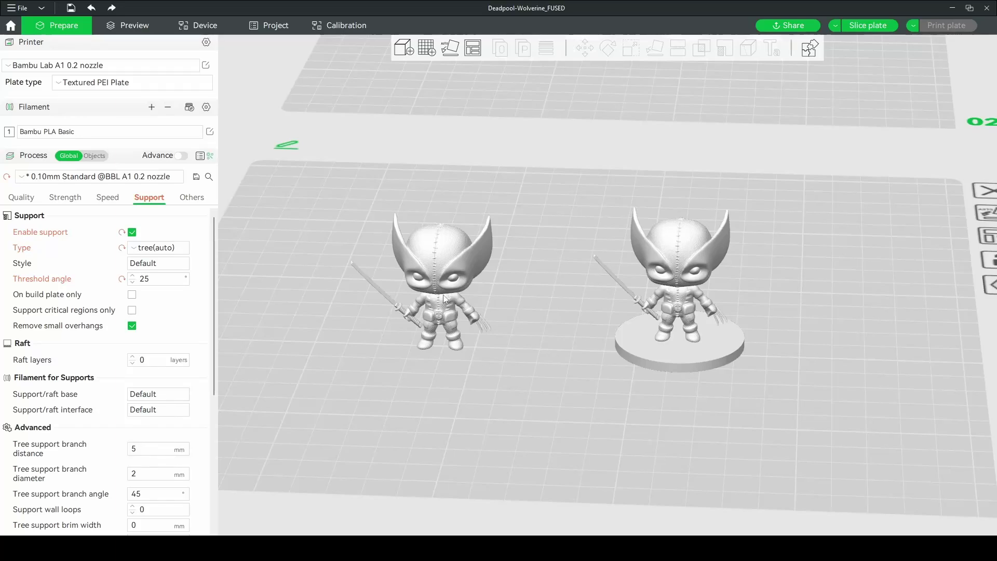
Shift the figure without a base and the figure on its base slightly forward on their plate
left_click_drag(445, 300, 441, 314)
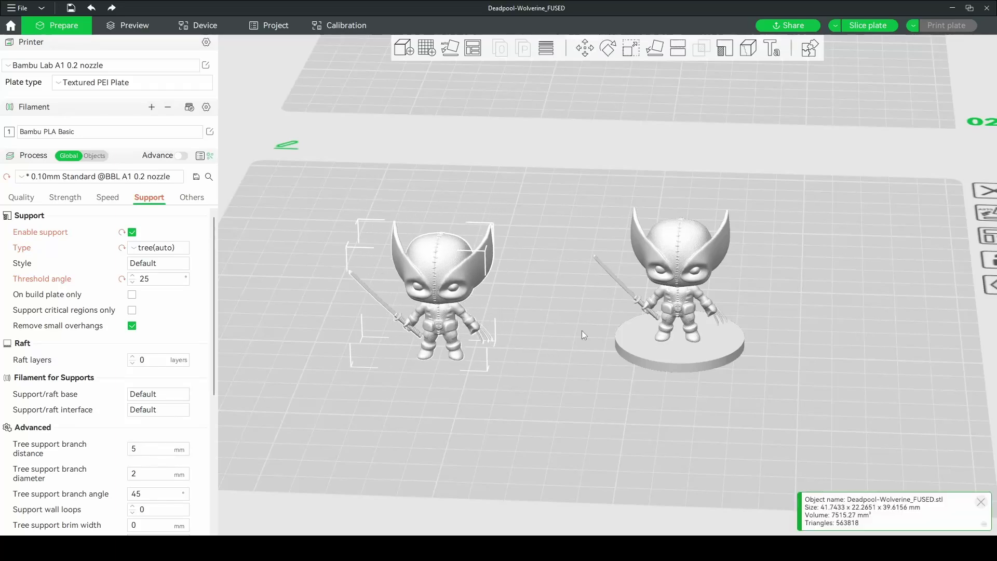
left_click_drag(686, 335, 731, 364)
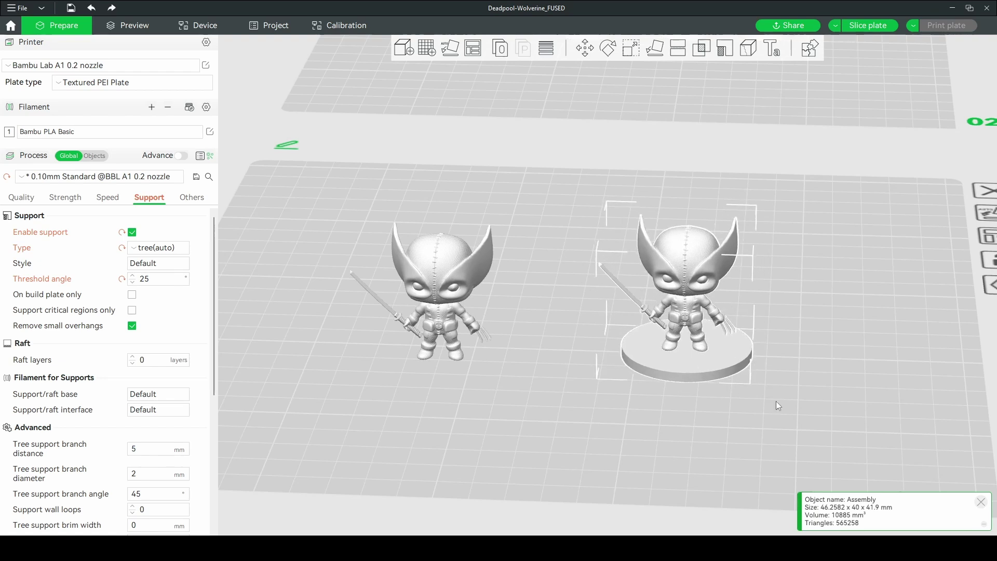
Add a cylinder primitive to the plate with the large figure and place it in front of the figure
scroll(650, 379, "up", 3)
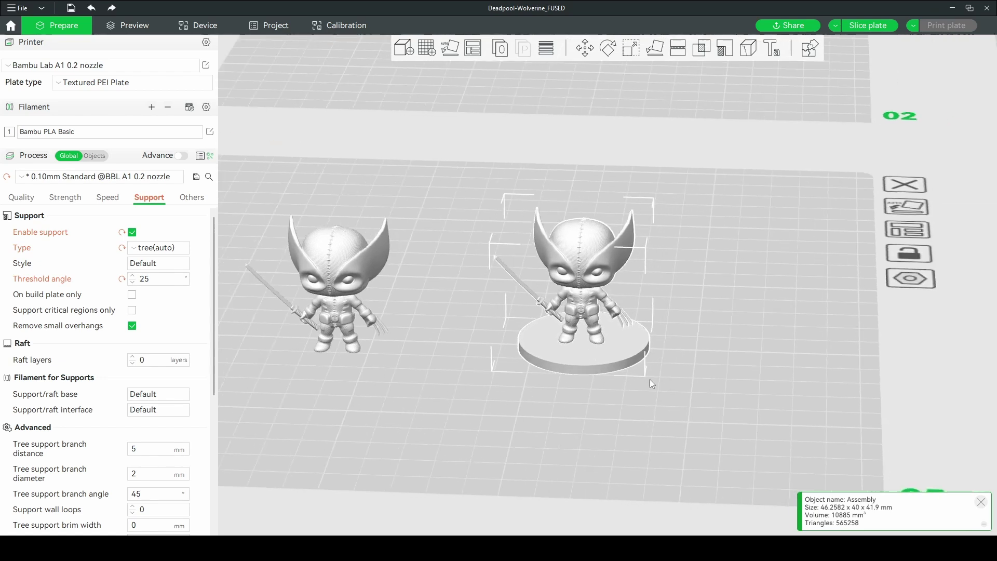
left_click_drag(649, 379, 598, 397)
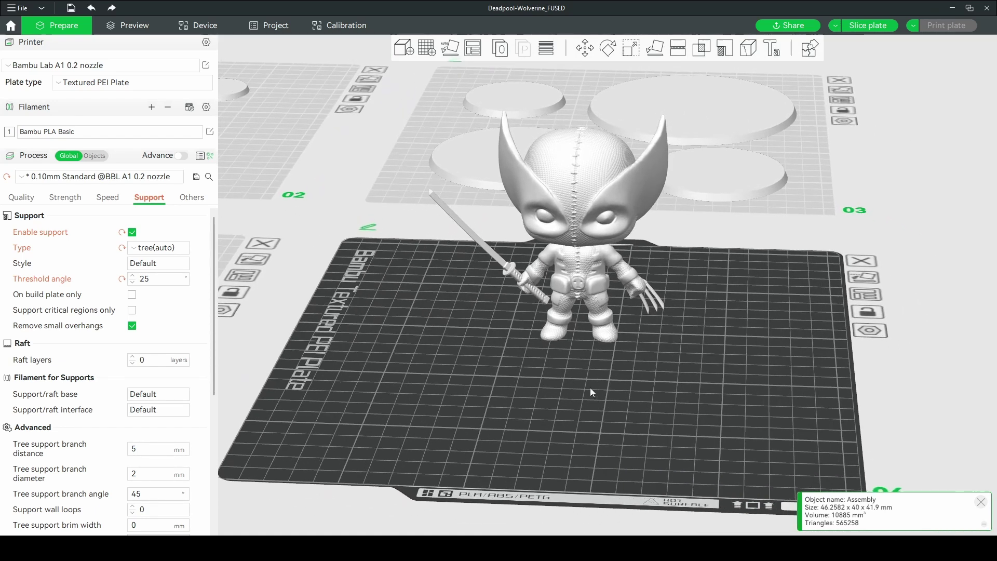
right_click(398, 360)
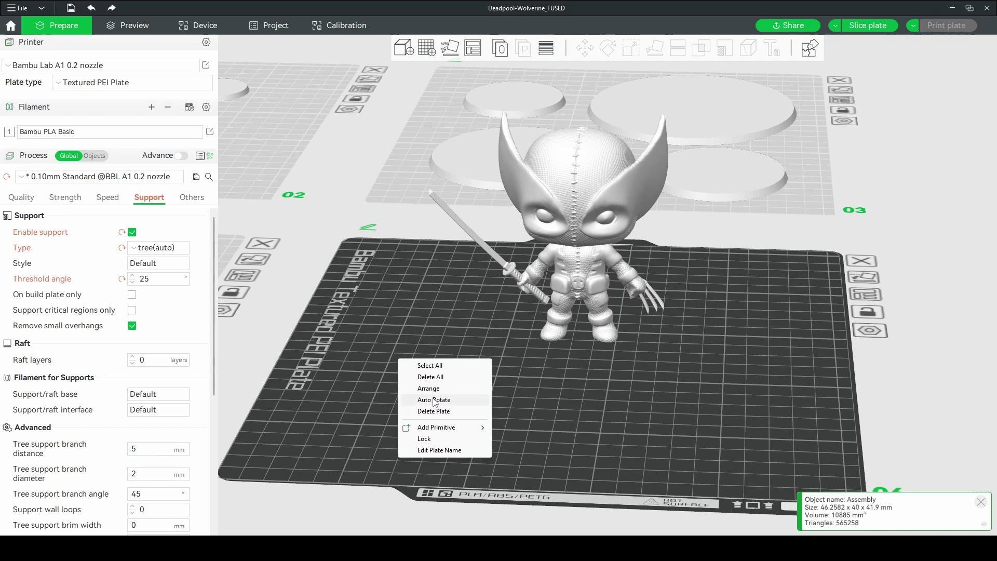
mouse_move(439, 428)
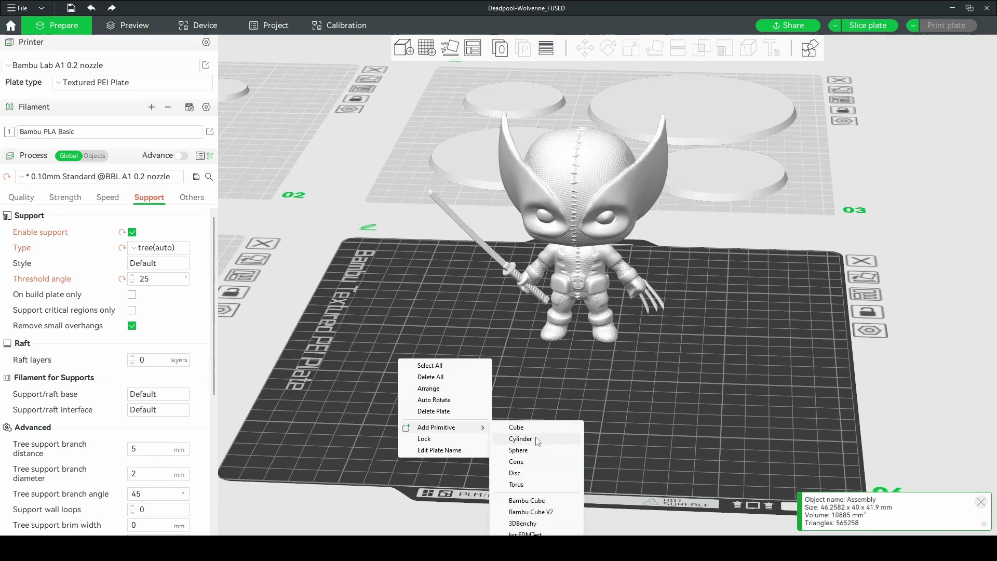
left_click(538, 440)
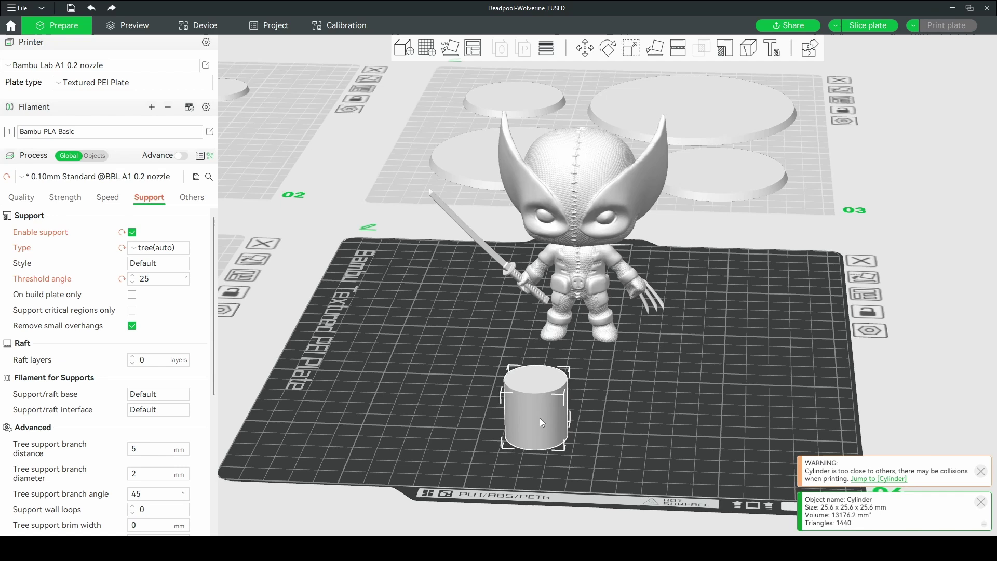
left_click_drag(540, 421, 538, 396)
Turn off uniform scale and size the cylinder to 40 x 40 x 3 mm to form a flat disc
left_click(631, 50)
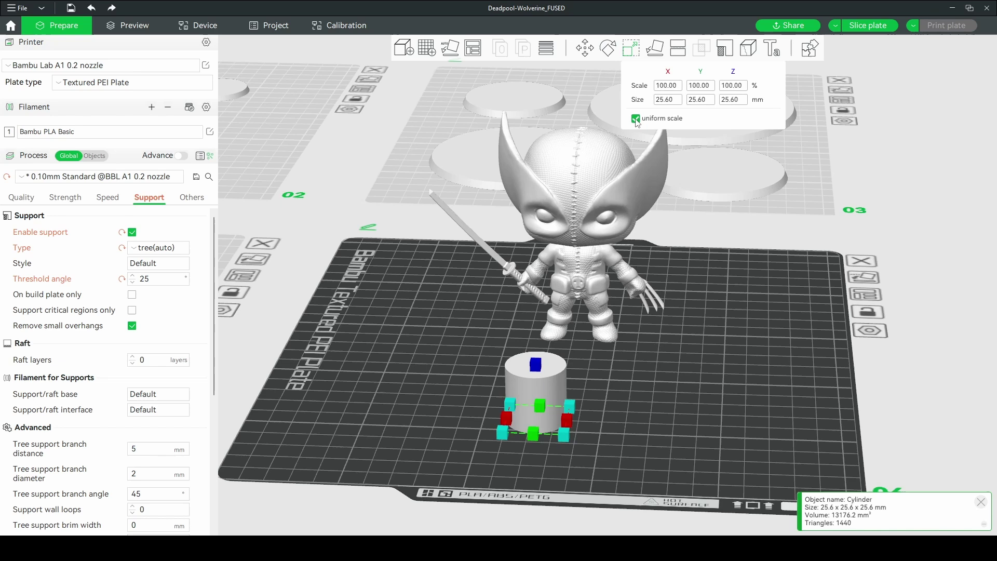
left_click(636, 119)
left_click(666, 101)
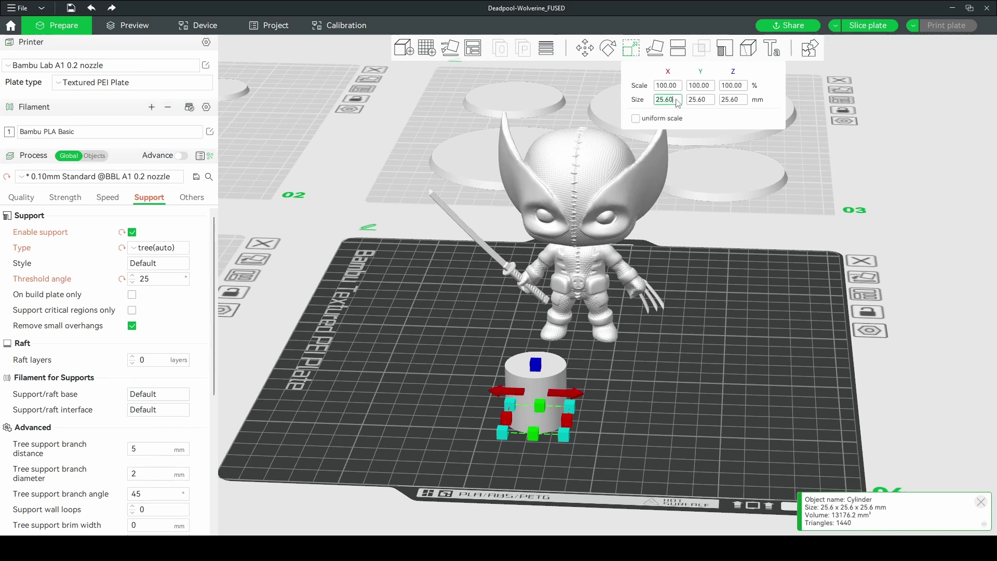
type("40")
left_click(699, 101)
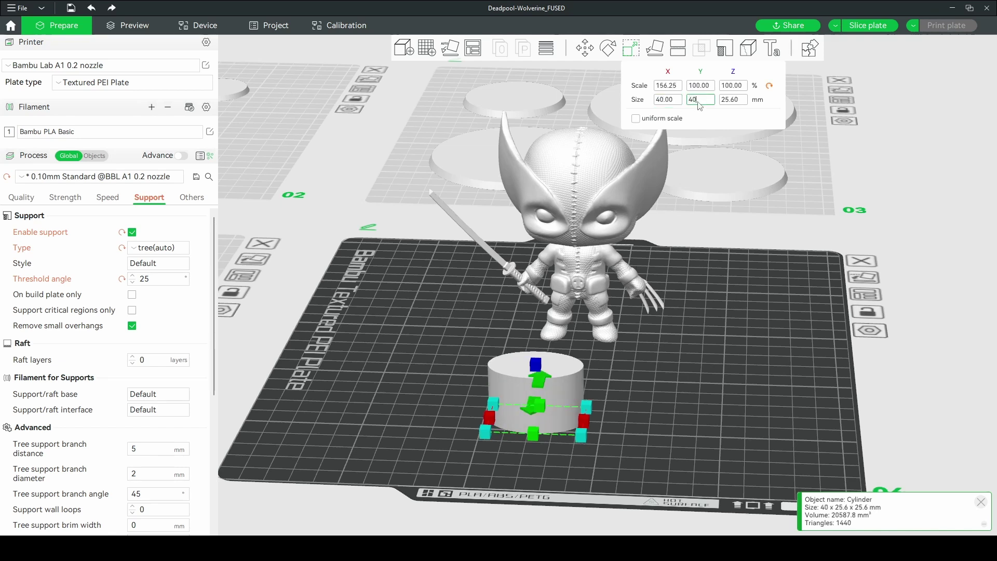
left_click(729, 101)
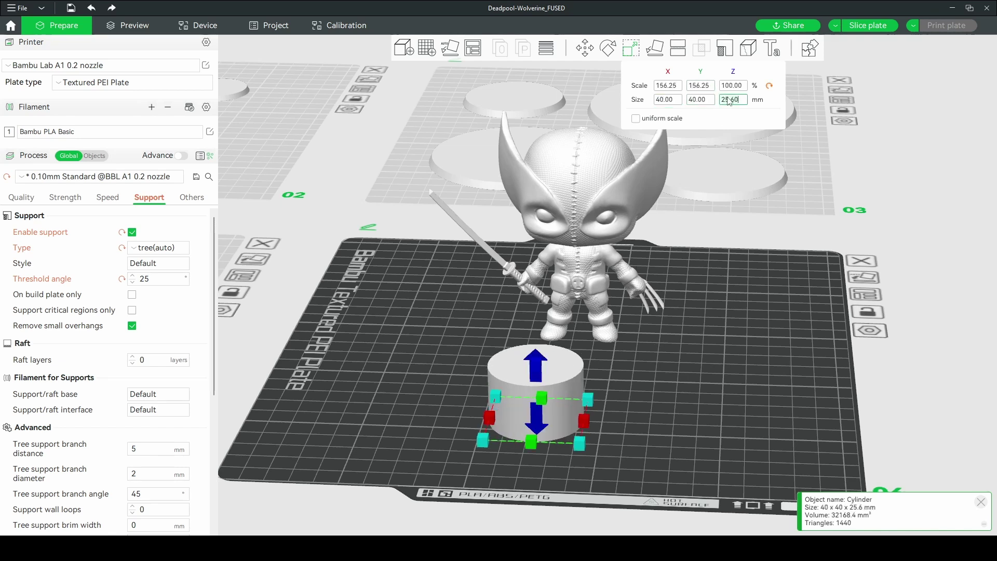
type("3")
key("Return")
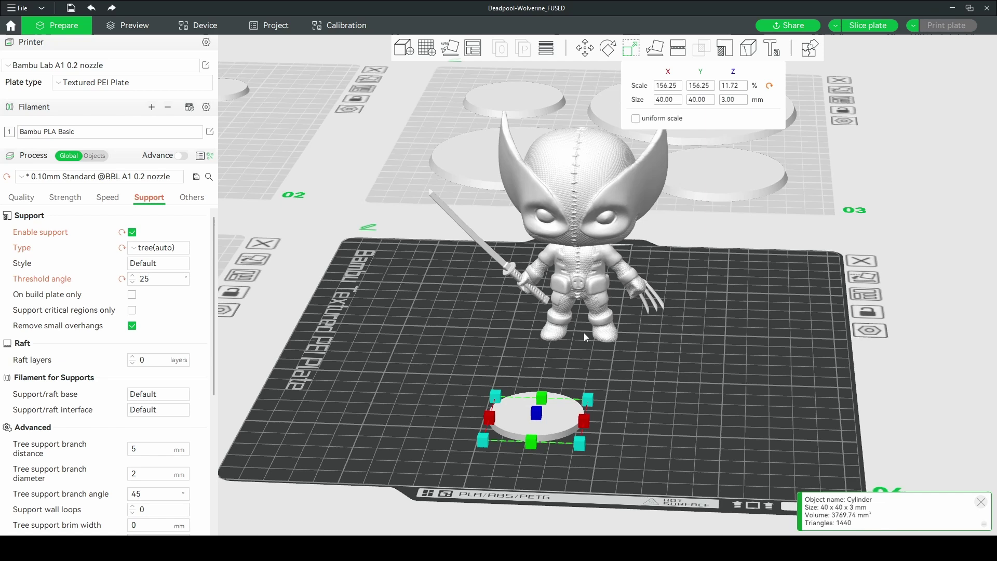
Scale the large figure down uniformly to about 30% and move it onto the disc
right_click_drag(556, 417, 580, 417)
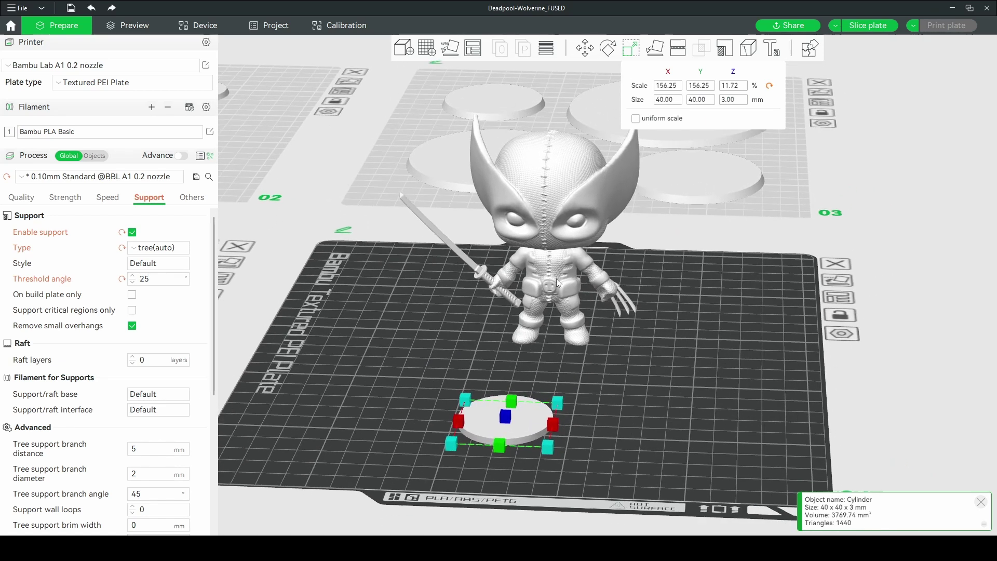
left_click(554, 309)
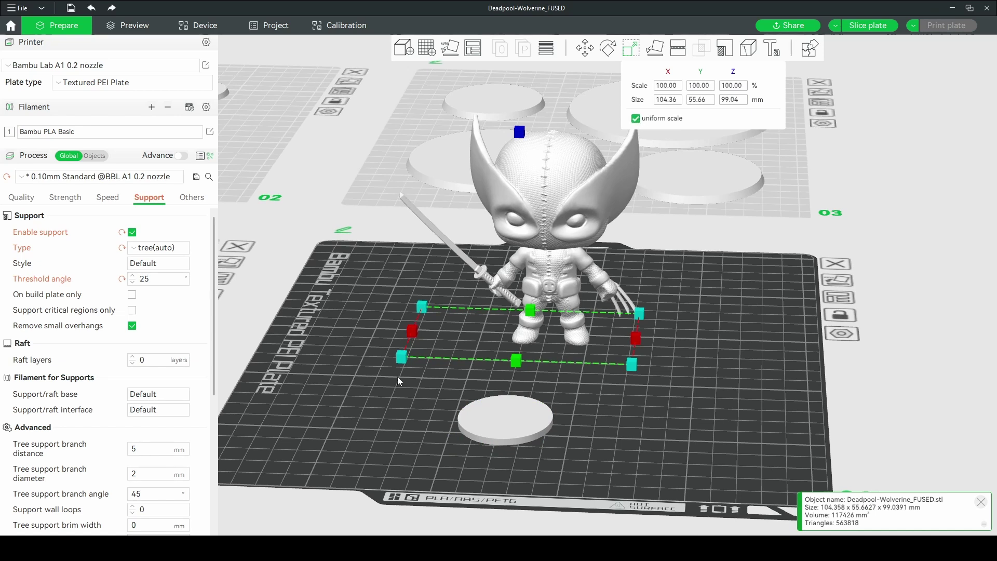
left_click_drag(401, 357, 481, 333)
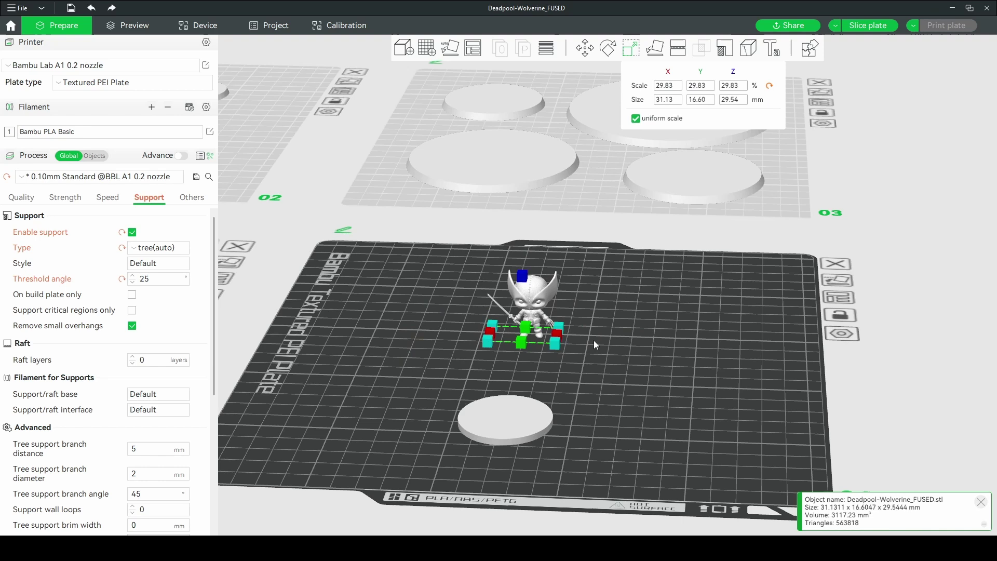
left_click(594, 340)
left_click_drag(548, 306, 509, 396)
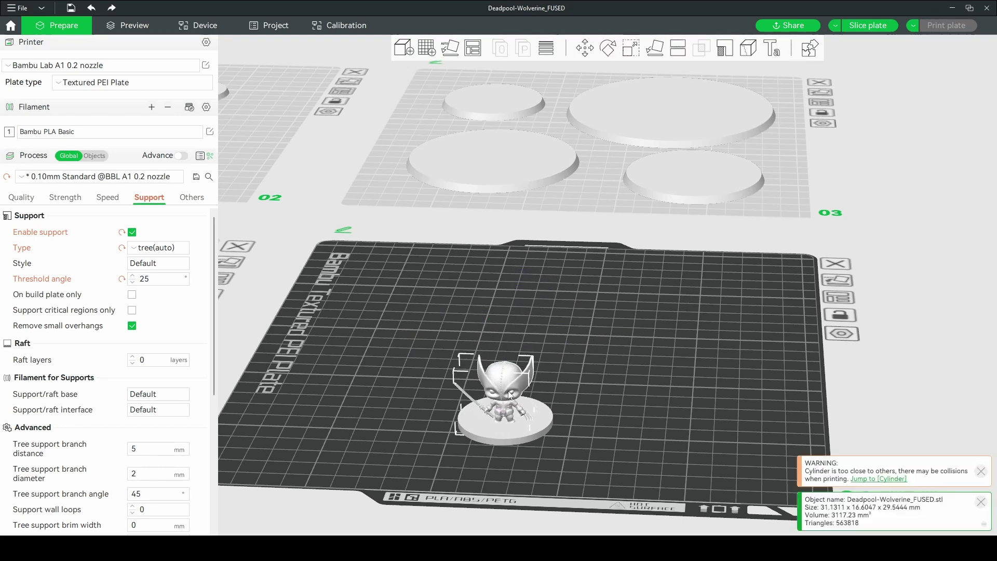
Enlarge the figure uniformly to about 42% and adjust its position on the disc
left_click(631, 48)
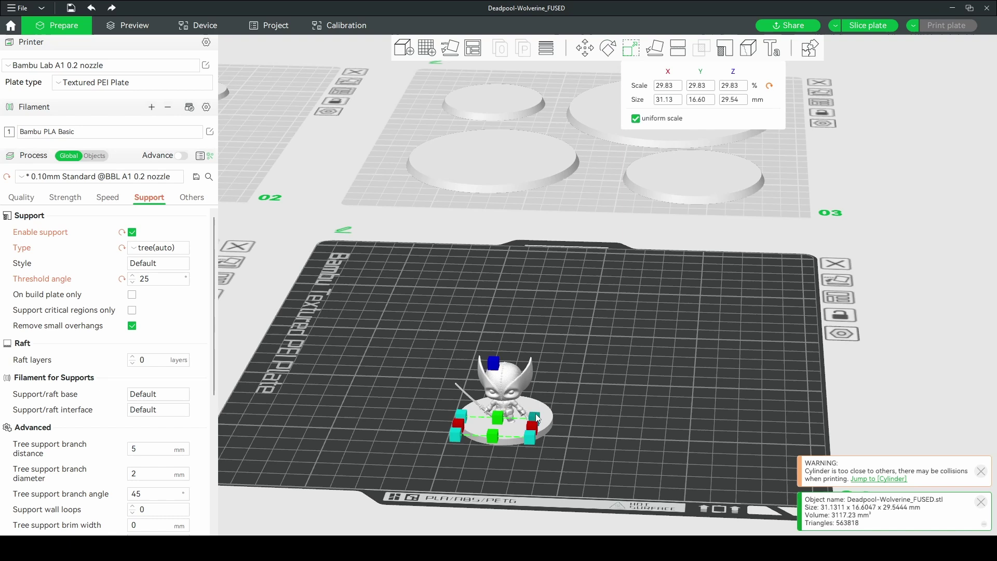
left_click_drag(538, 419, 550, 414)
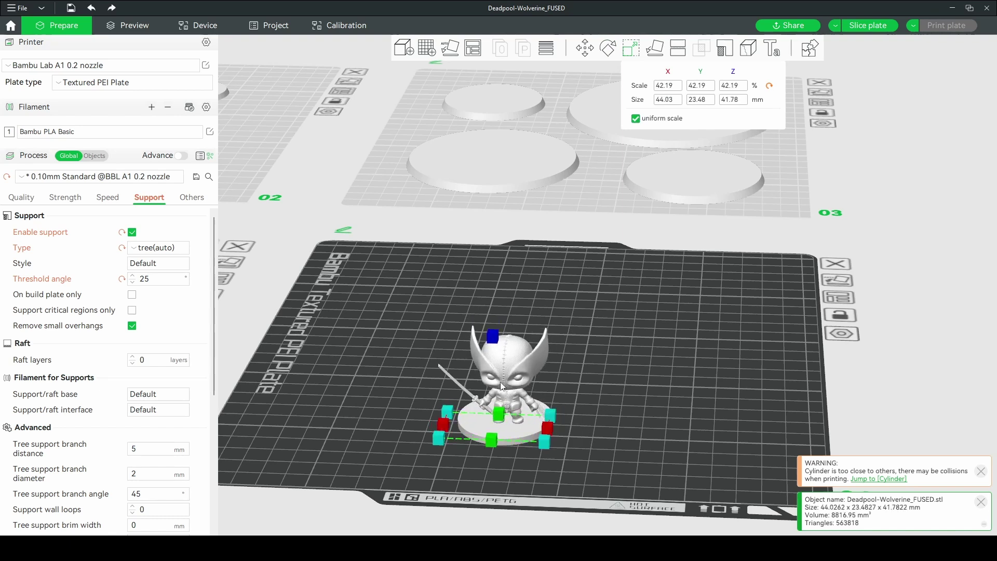
left_click_drag(502, 386, 500, 384)
left_click(588, 376)
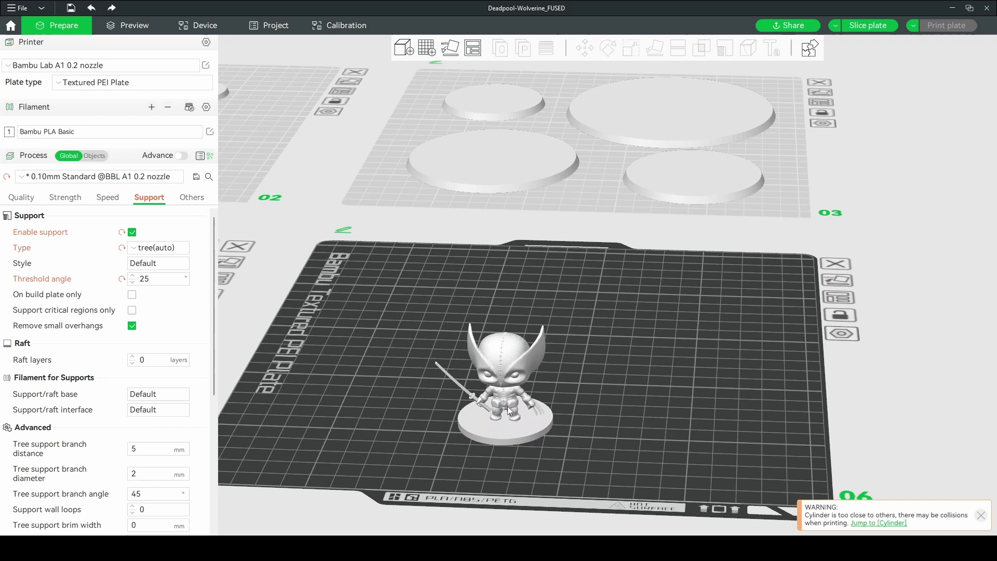
Select the figure and the disc together and assemble them into one object
right_click(503, 439)
left_click(486, 360)
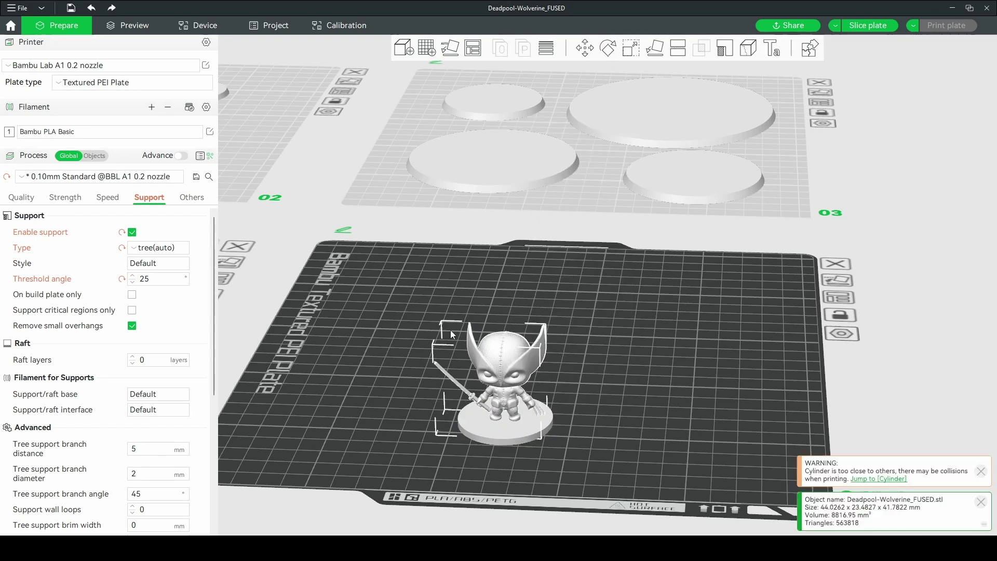
left_click(392, 300)
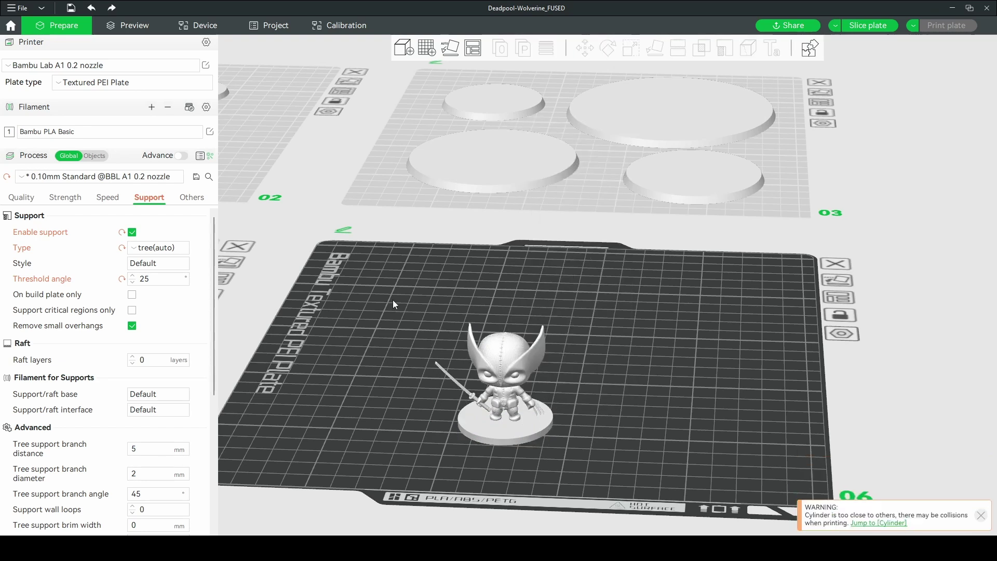
left_click(529, 450)
right_click(502, 391)
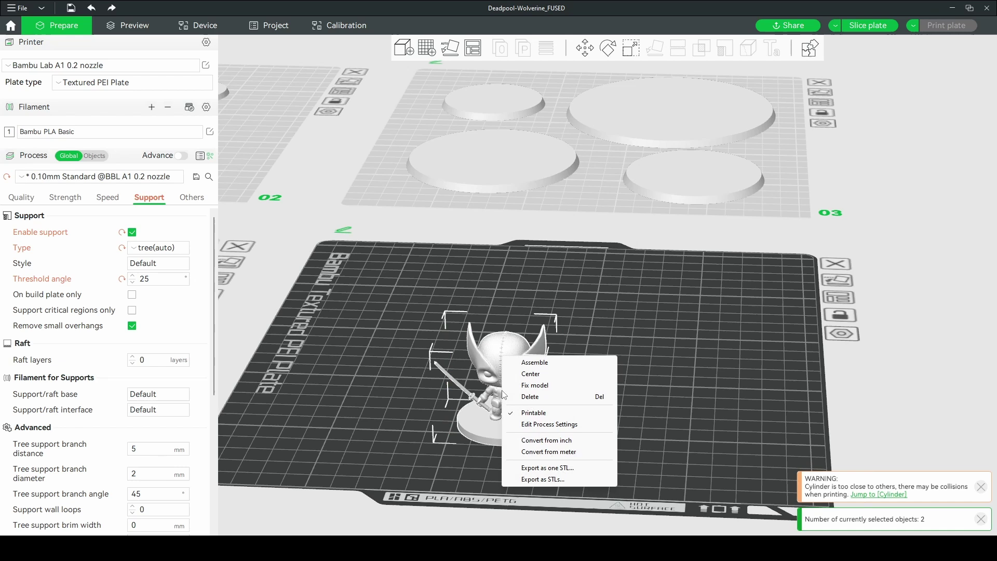
left_click(539, 367)
Move the assembled figure and disc closer to the middle of the plate
left_click_drag(507, 425, 545, 363)
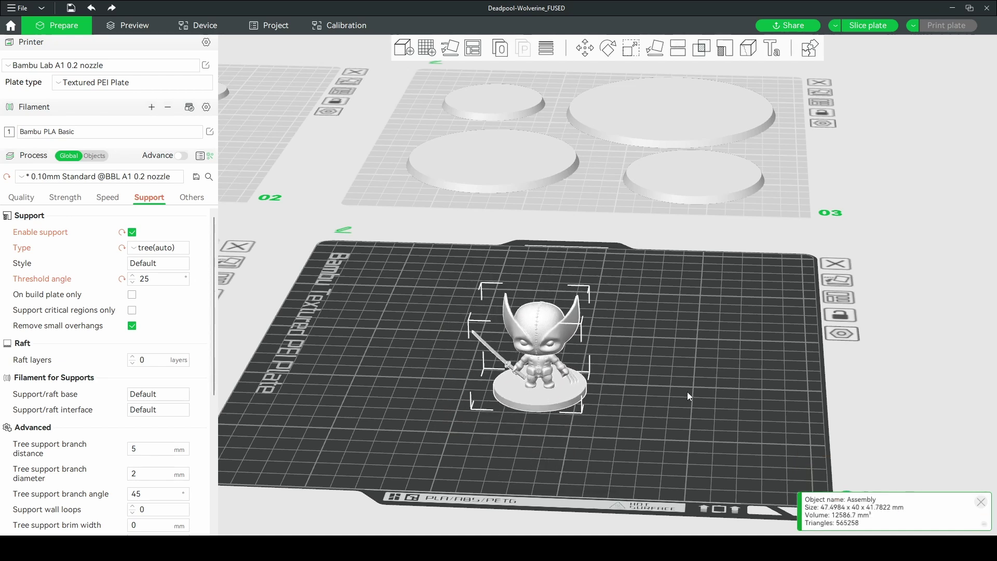
left_click(688, 391)
mouse_move(577, 401)
left_mouse_down()
mouse_move(593, 389)
mouse_move(581, 398)
left_mouse_up()
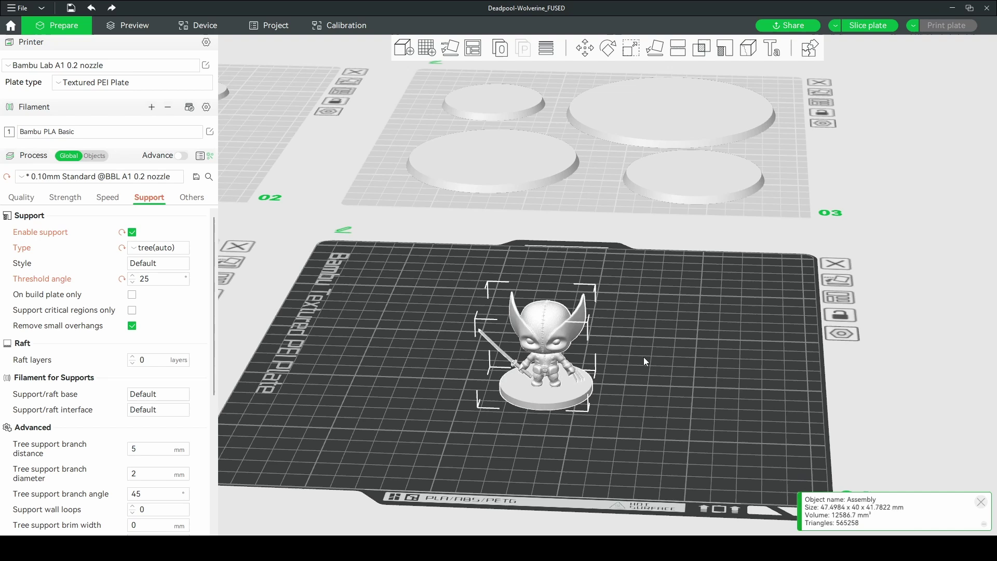
Raise the Deadpool-Wolverine_FUSED.stl part of the Plate 6 assembly to a Z position of 3 mm
left_click(95, 156)
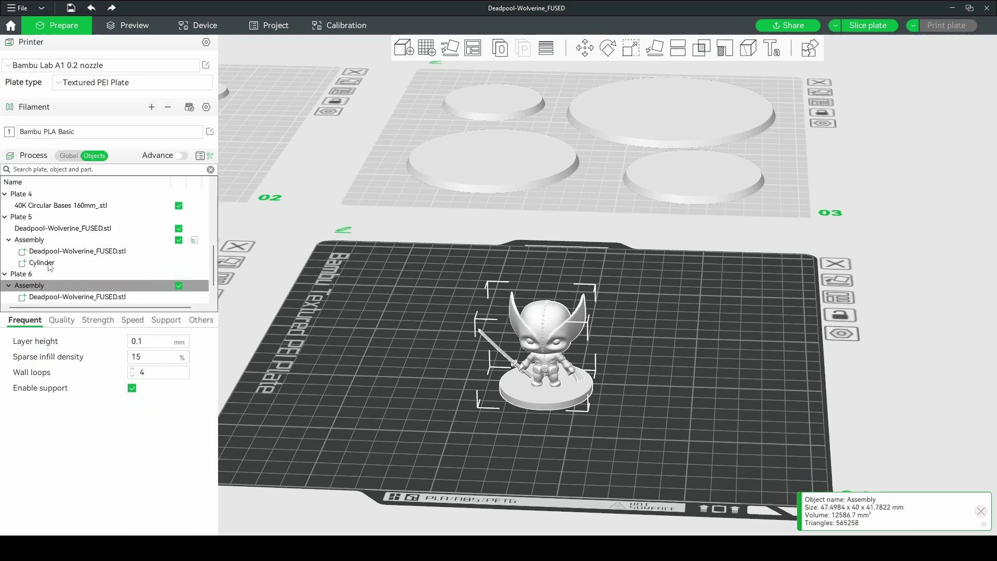
left_click(60, 252)
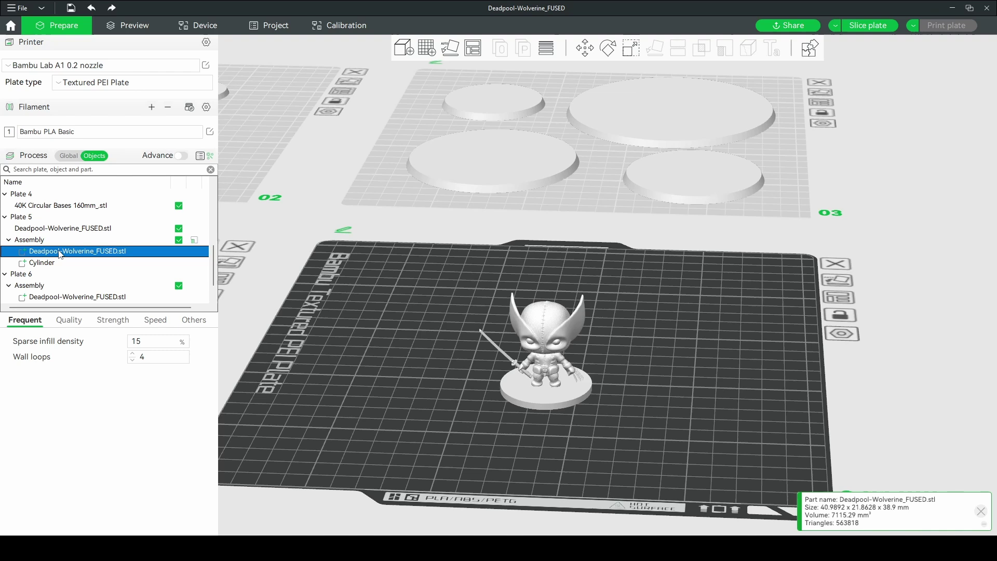
left_click(146, 285)
scroll(145, 281, "down", 1)
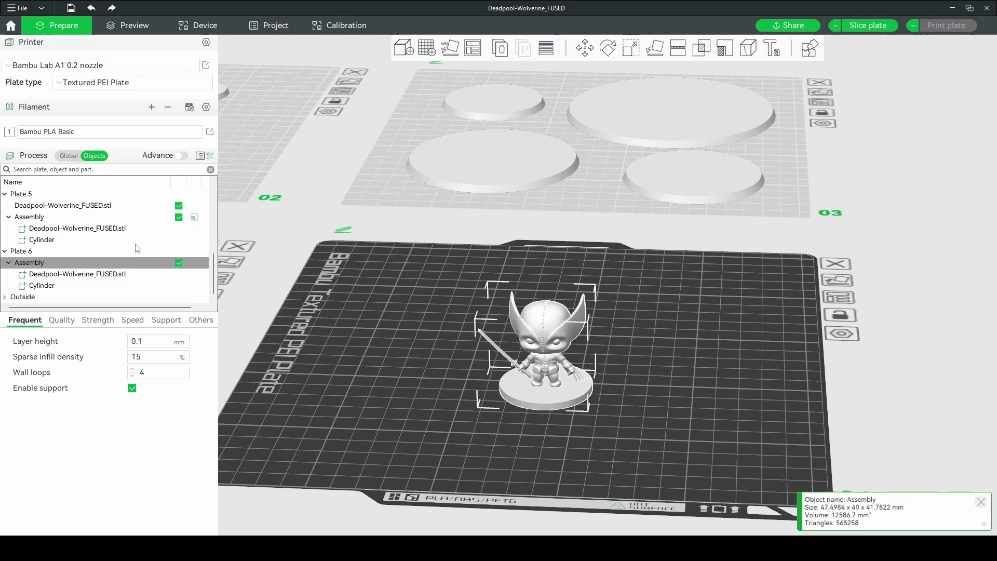
left_click(97, 275)
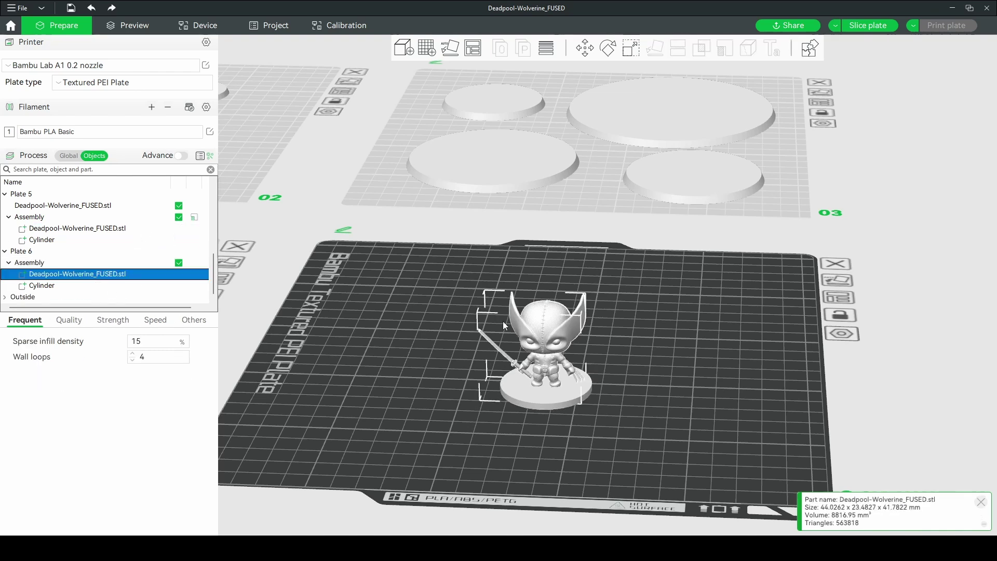
left_click(587, 48)
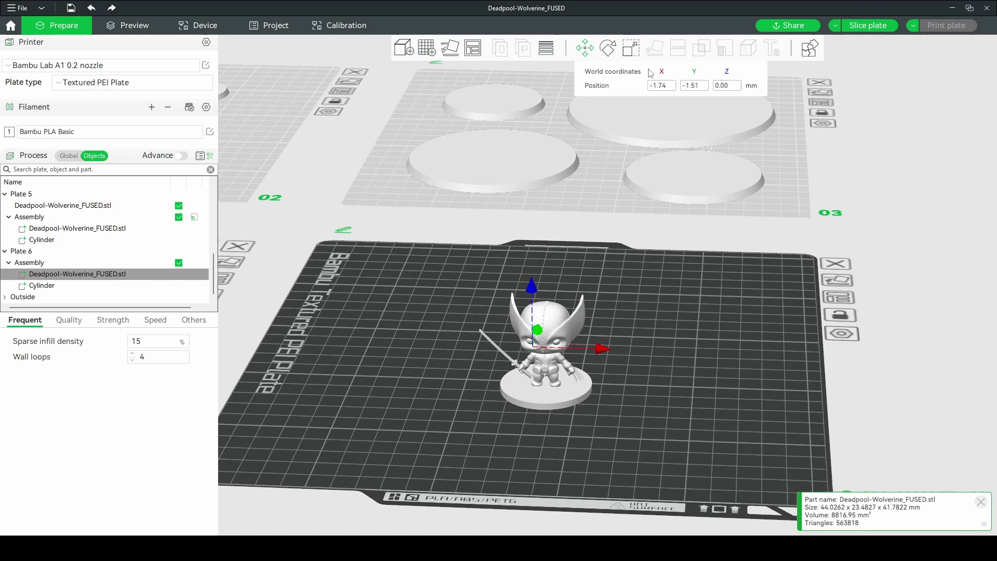
left_click(729, 87)
type("3")
key("Return")
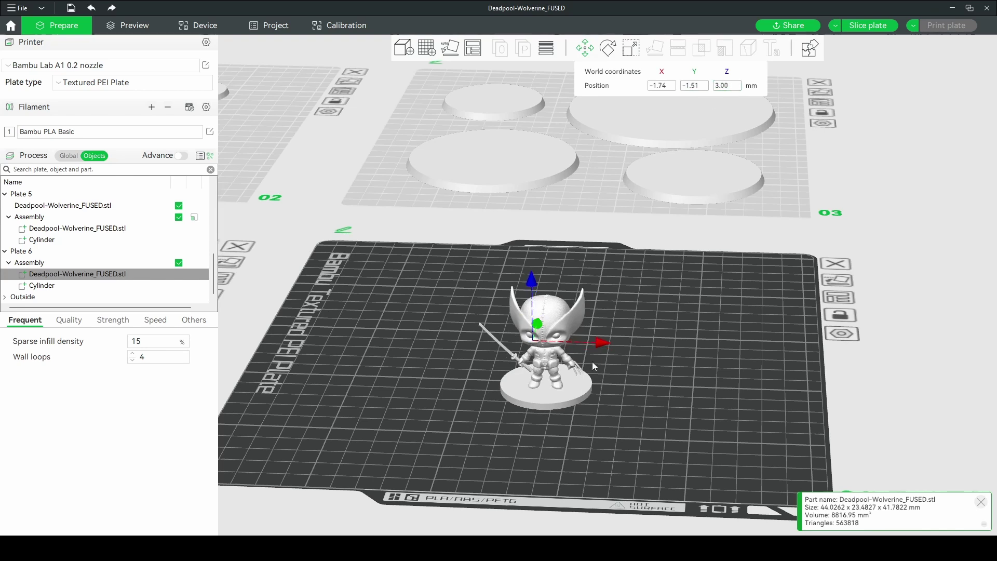
left_click(556, 400)
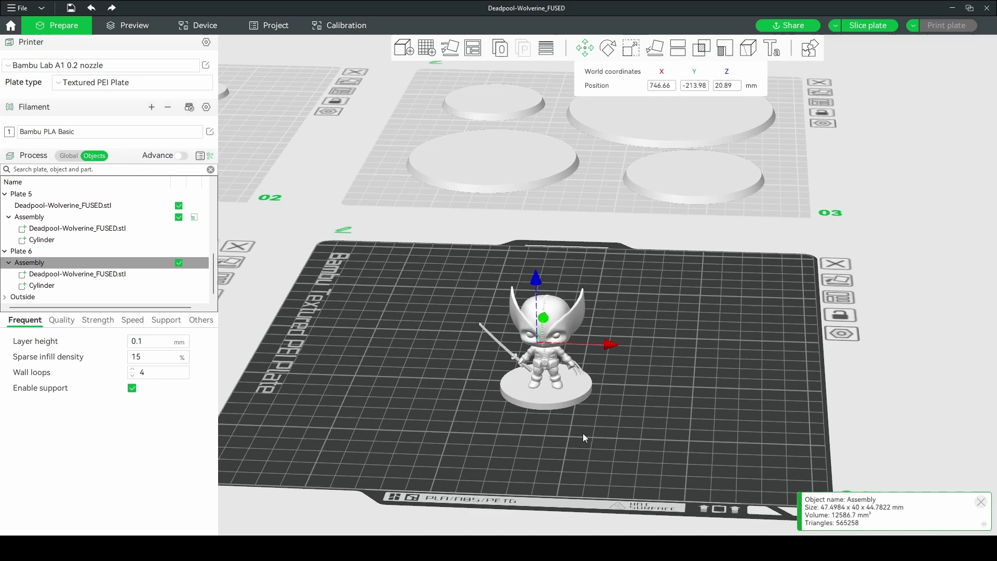
left_click(700, 371)
Reposition the Deadpool-Wolverine_FUSED.stl part of the Plate 6 assembly so the figure stands better centred on its disc
scroll(700, 372, "up", 5)
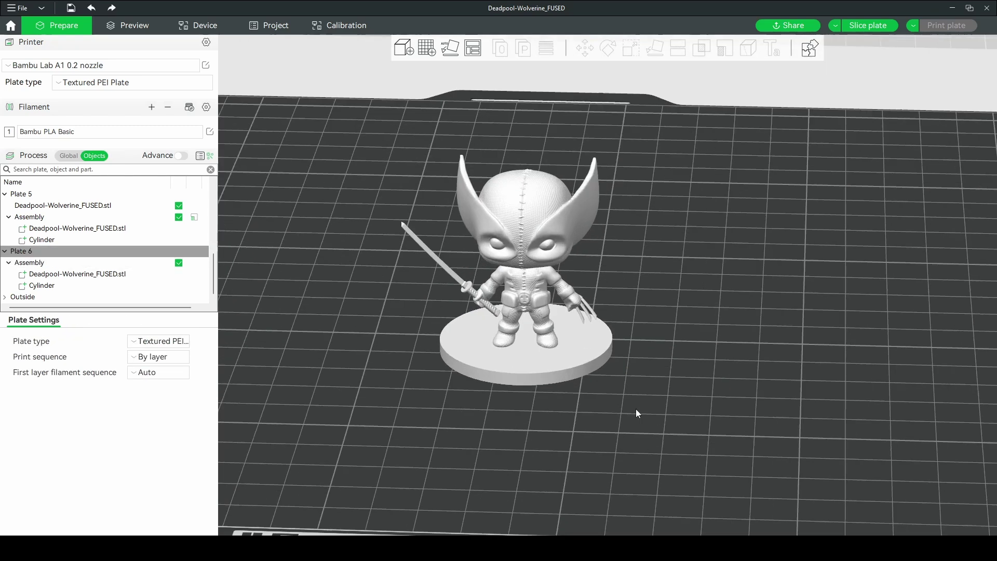
scroll(746, 399, "down", 3)
left_click_drag(715, 431, 564, 345)
left_click(577, 385)
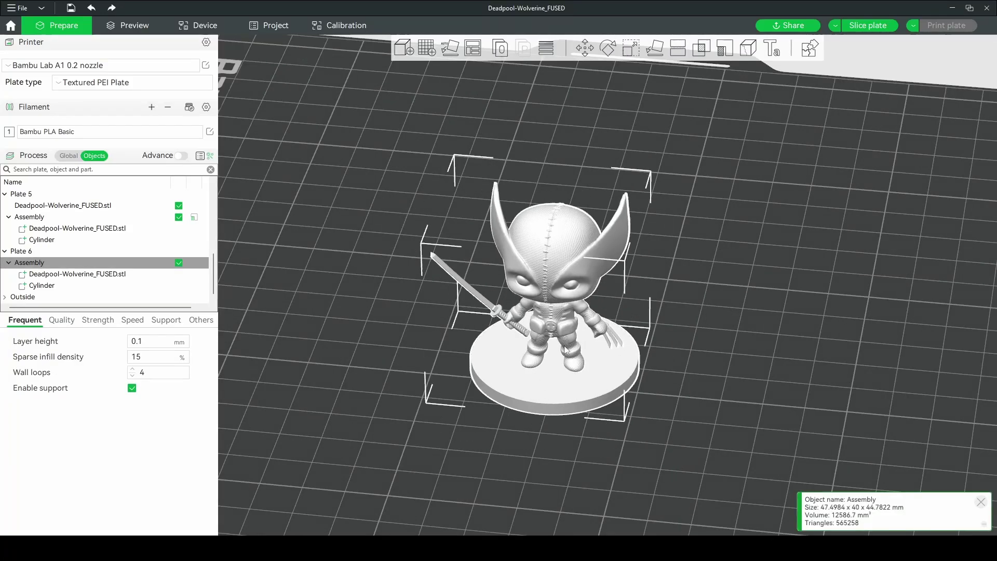
left_click(46, 275)
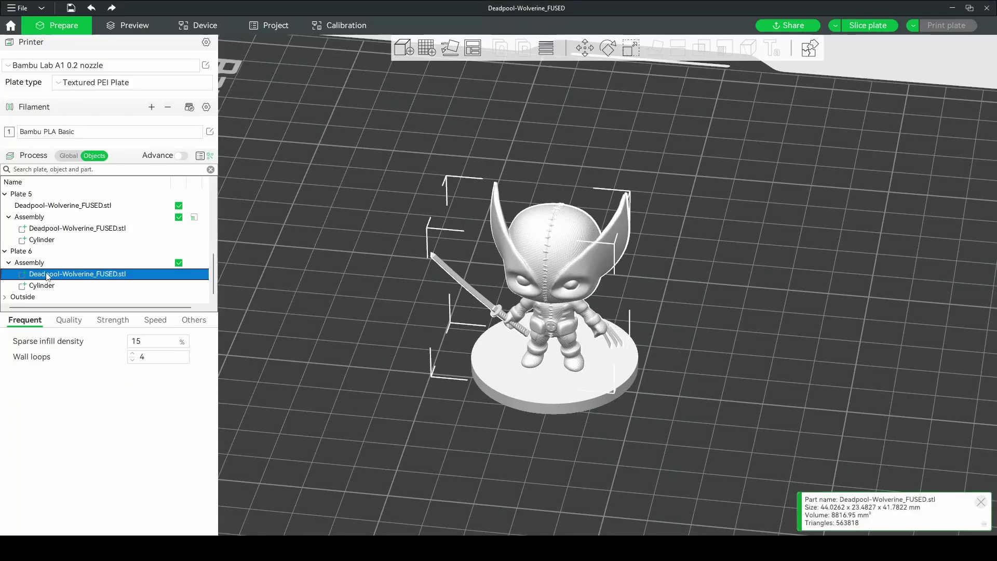
left_click(585, 48)
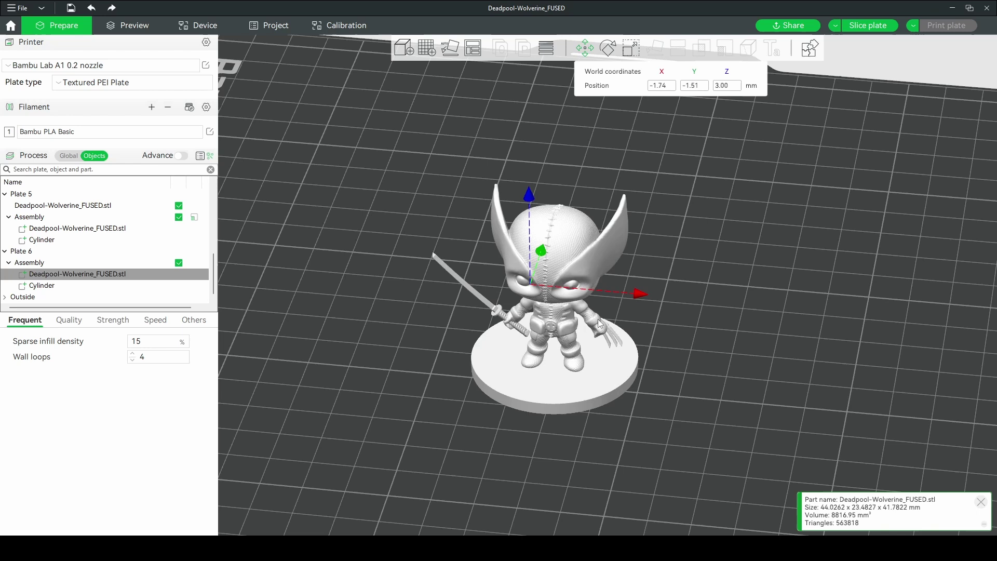
left_click_drag(597, 319, 571, 325)
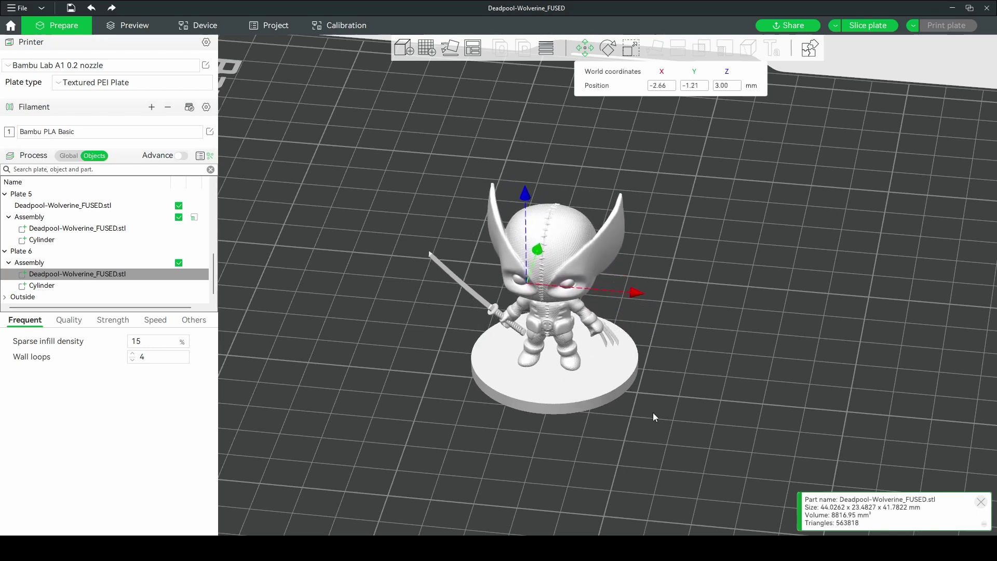
left_click_drag(653, 412, 535, 341)
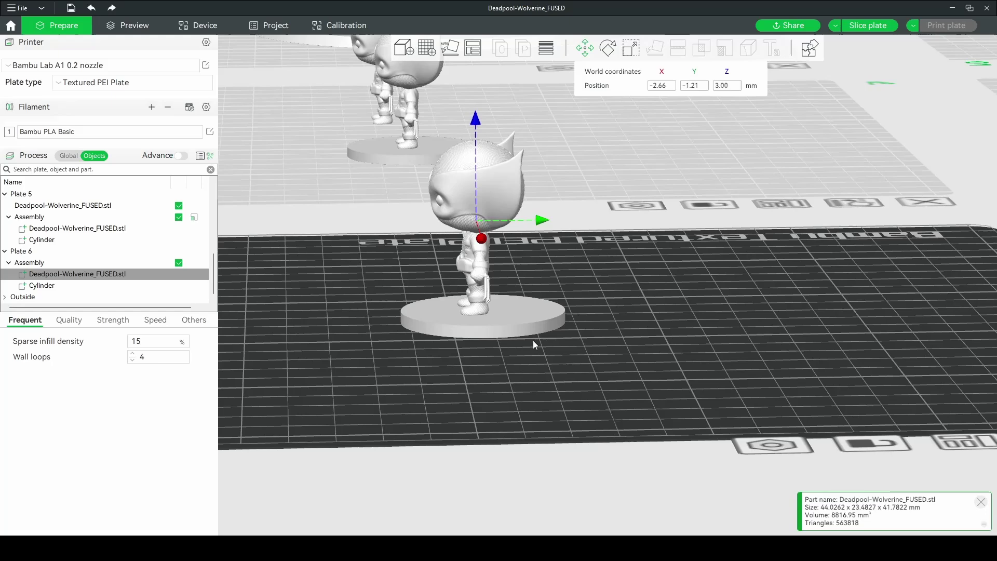
left_click_drag(486, 270, 492, 265)
left_click_drag(521, 403, 568, 368)
left_click(700, 412)
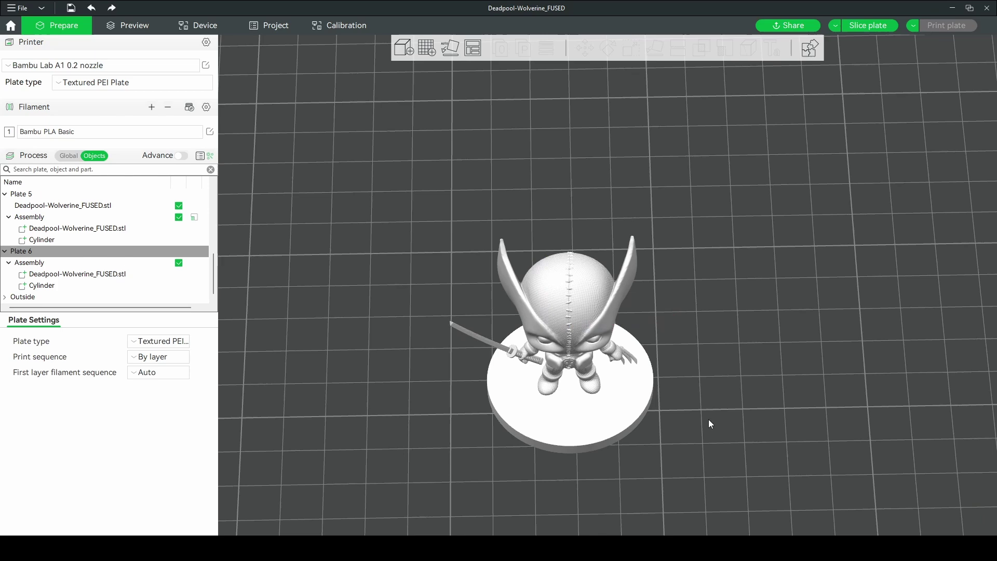
scroll(709, 419, "down", 5)
left_click_drag(694, 472, 649, 429)
scroll(650, 428, "up", 5)
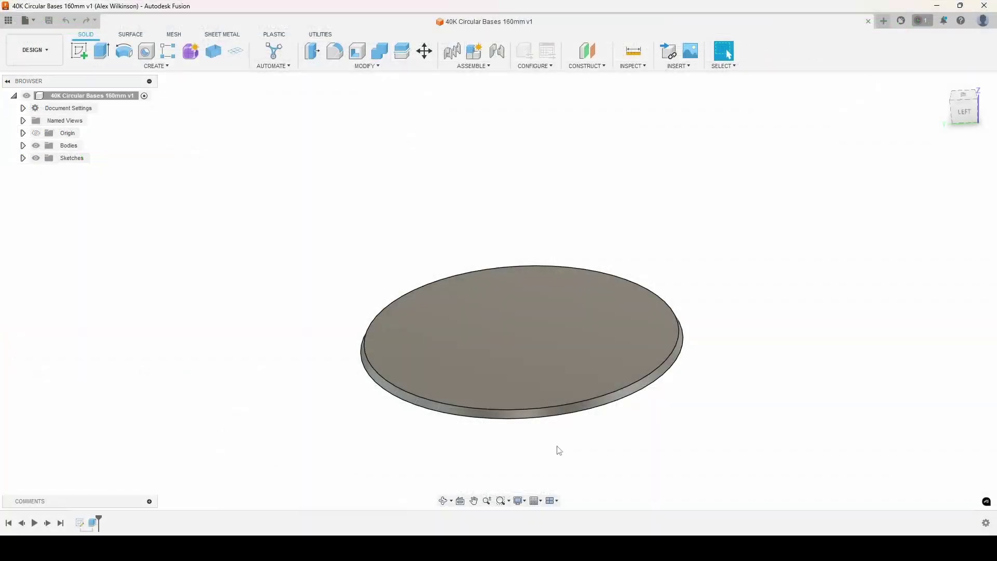
In Autodesk Fusion, set the circular base's Diameter parameter to 50 mm and its Thickness parameter to 3 mm
middle_click_drag(557, 450, 544, 376)
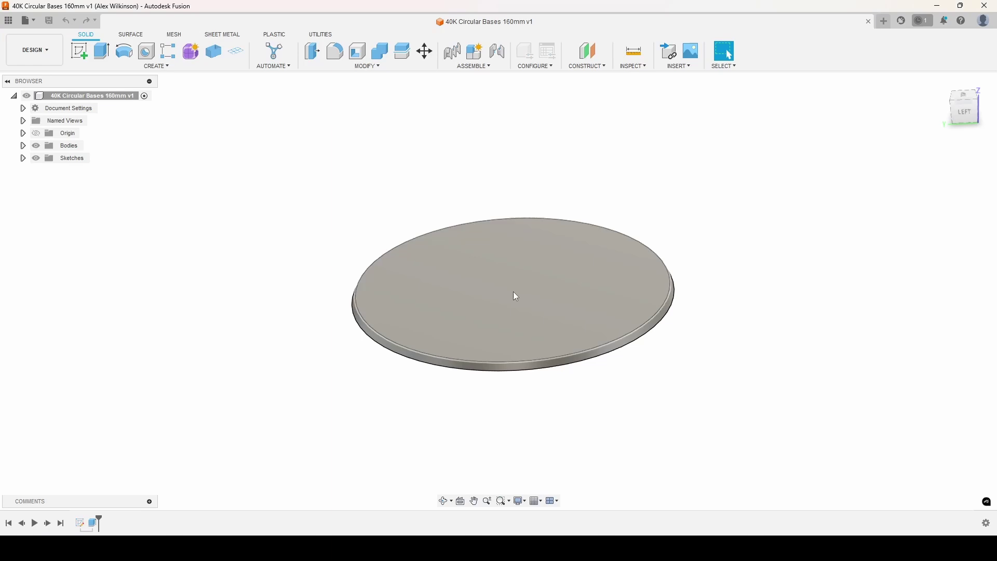
scroll(540, 295, "up", 2)
scroll(540, 295, "down", 3)
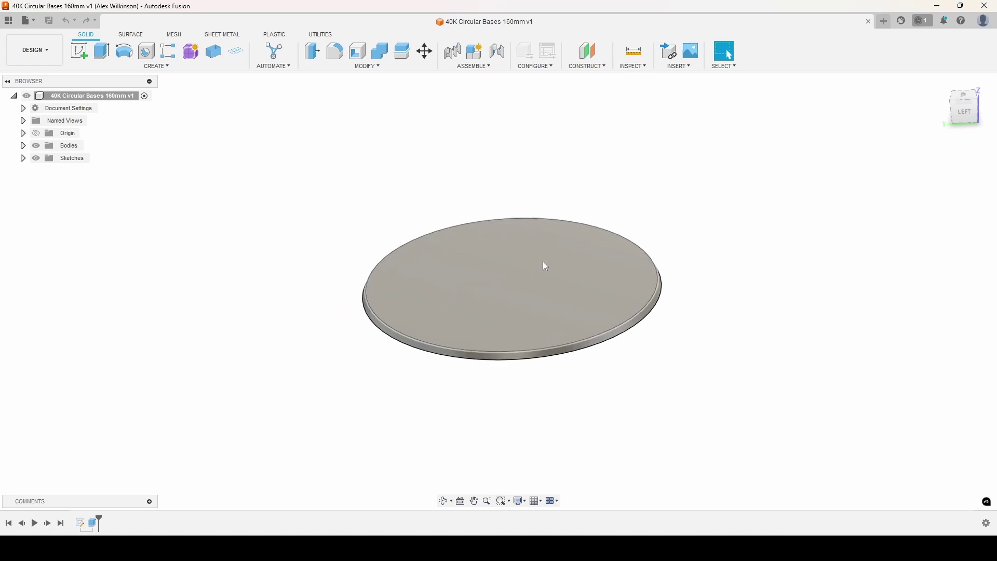
scroll(544, 265, "up", 2)
middle_click_drag(599, 358, 599, 396)
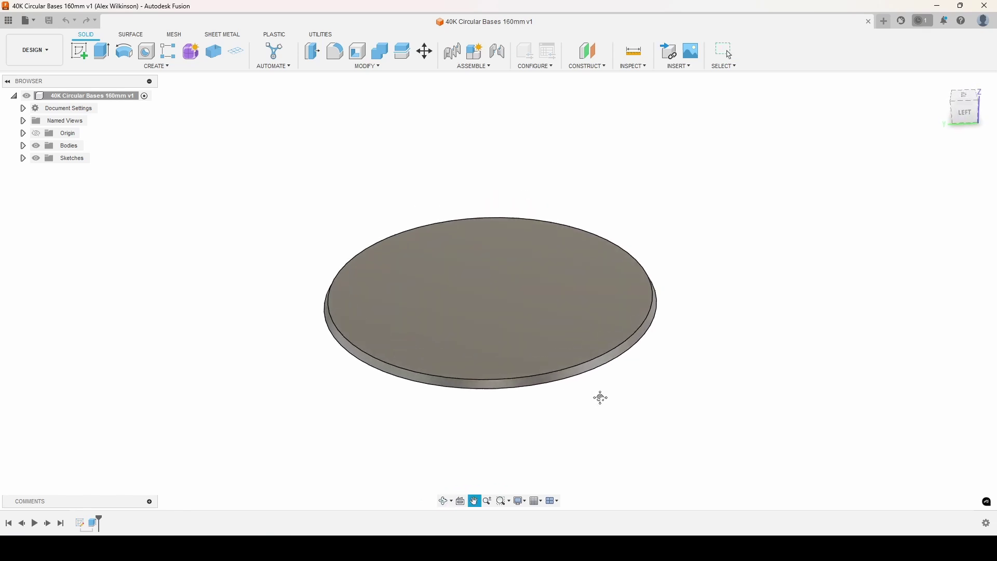
left_click(382, 66)
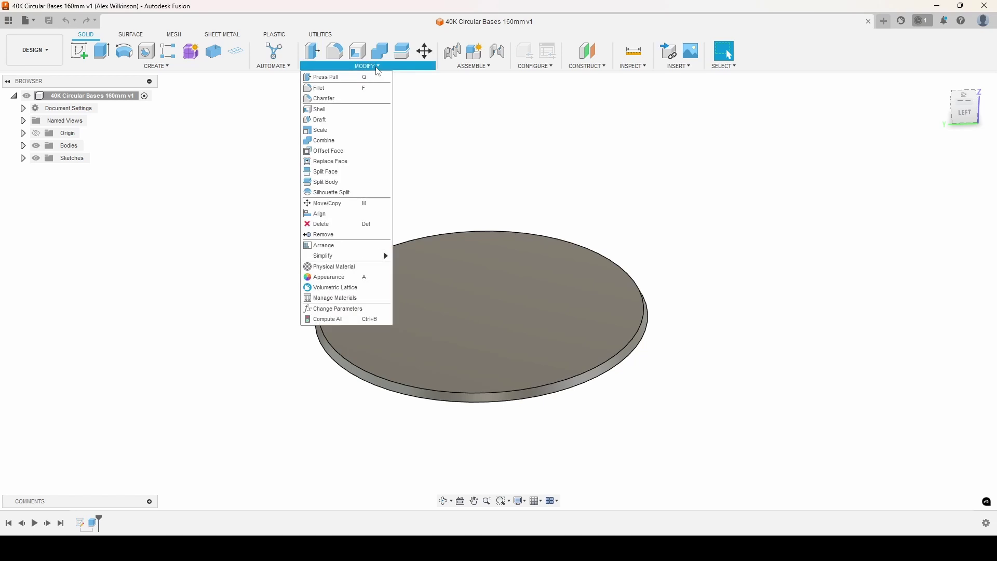
left_click(337, 309)
middle_click_drag(483, 352, 299, 338)
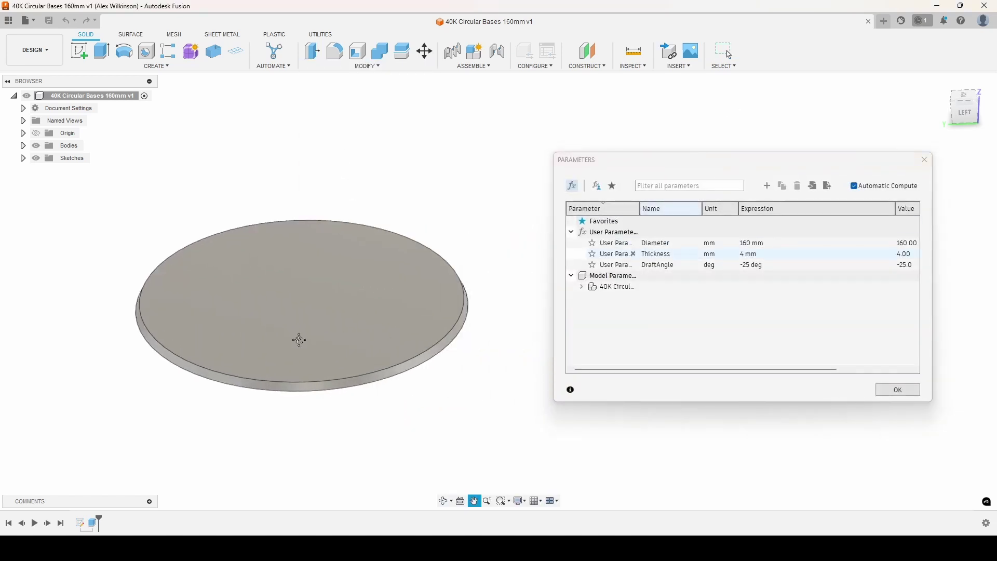
double_click(780, 244)
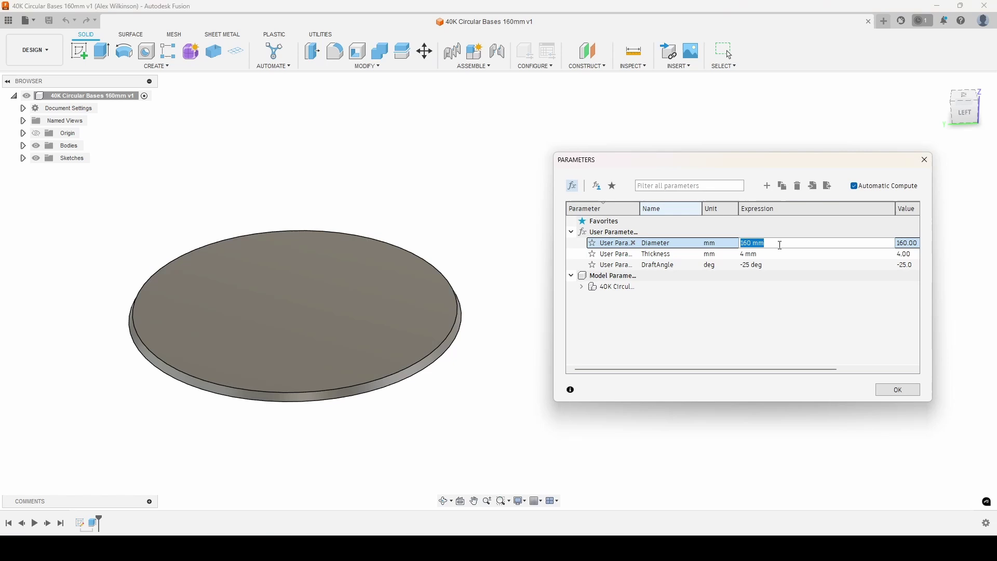
type("50")
key("Return")
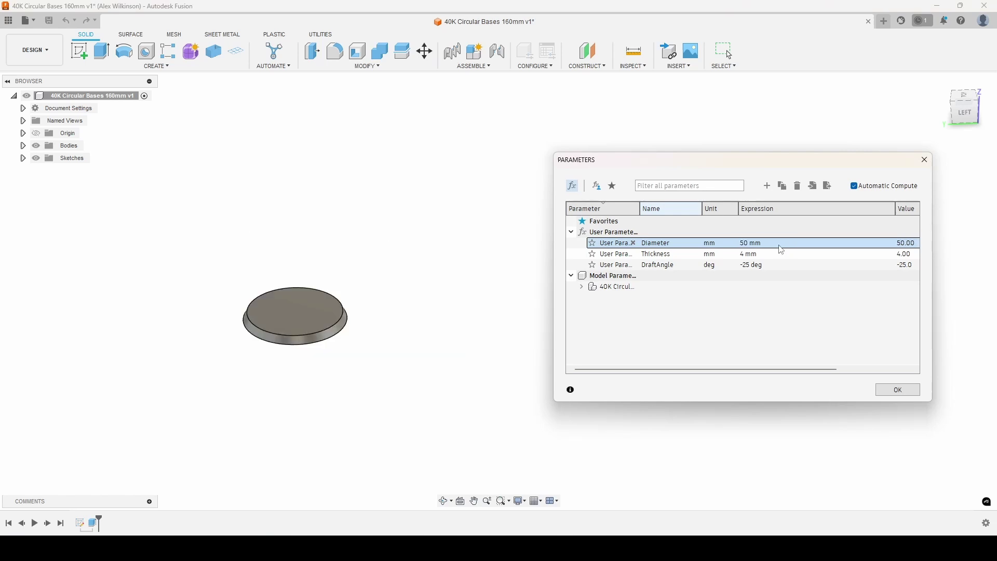
double_click(775, 254)
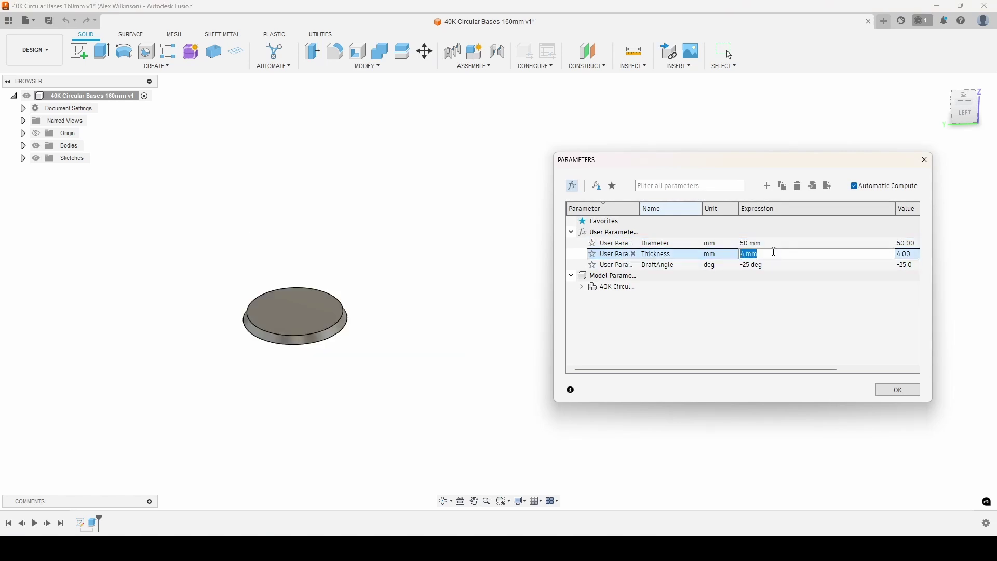
type("3")
key("Return")
Try a DraftAngle of 0 deg on the base's edge, and restore the parameter to -25 deg
double_click(777, 266)
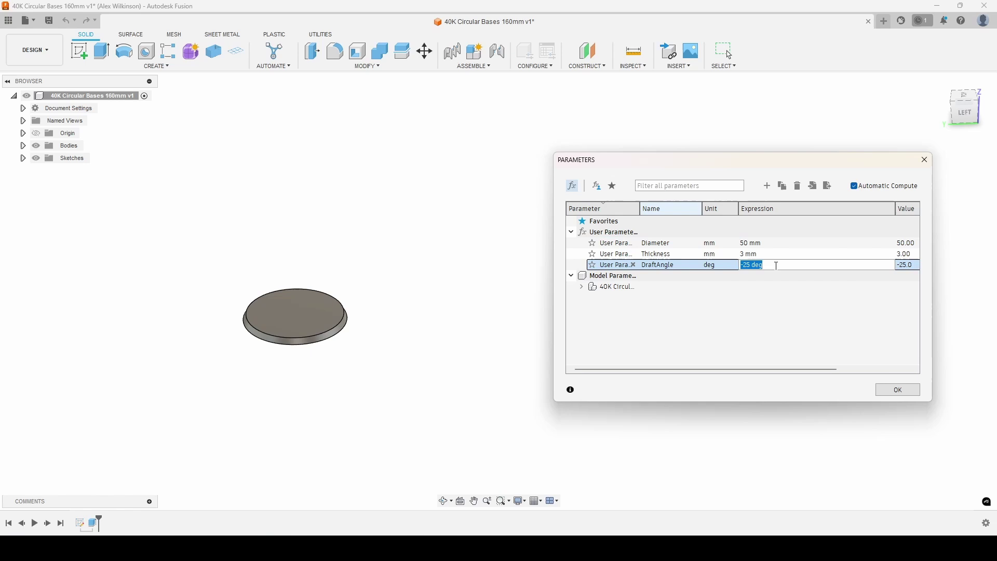
left_click_drag(783, 265, 696, 263)
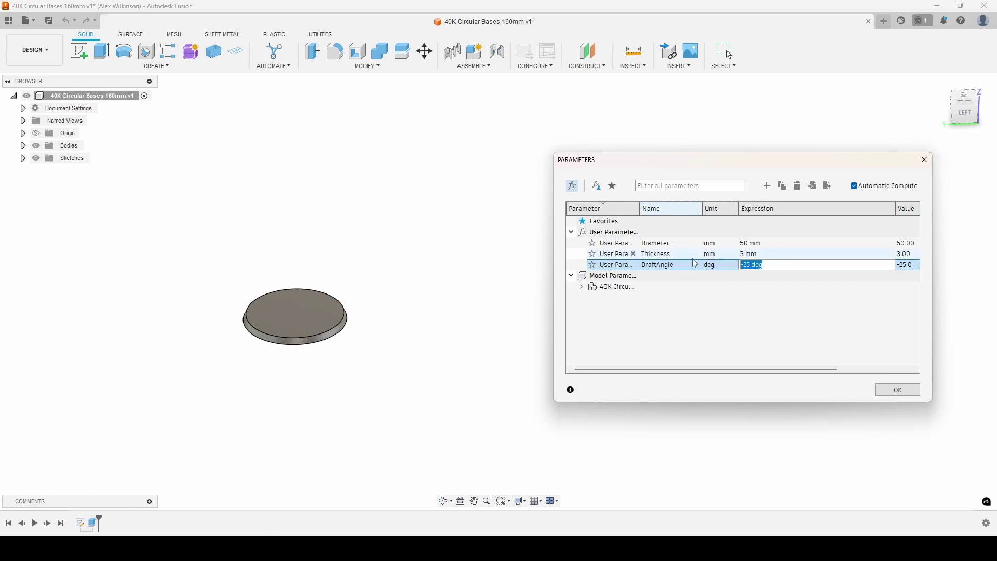
type("0")
key("Return")
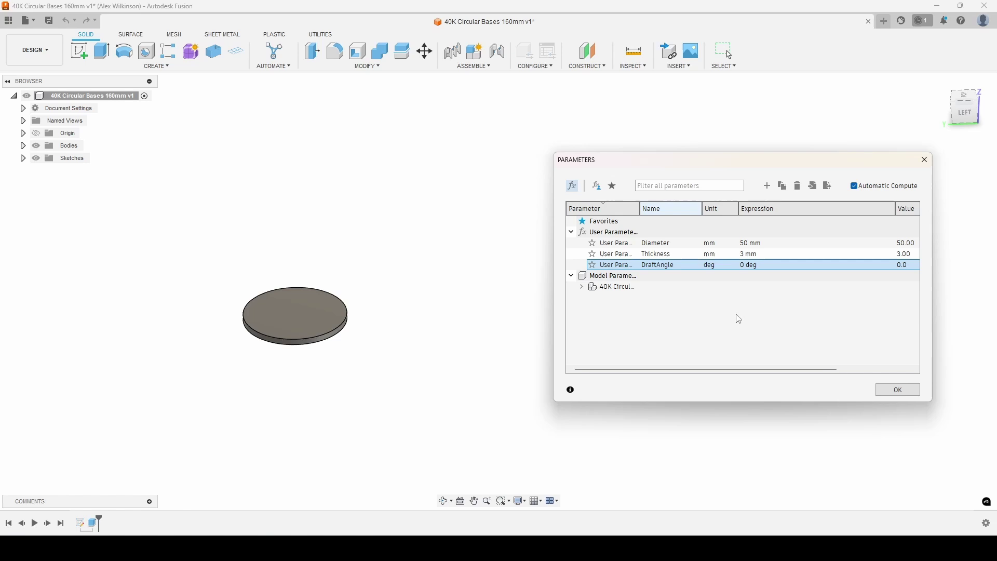
double_click(751, 265)
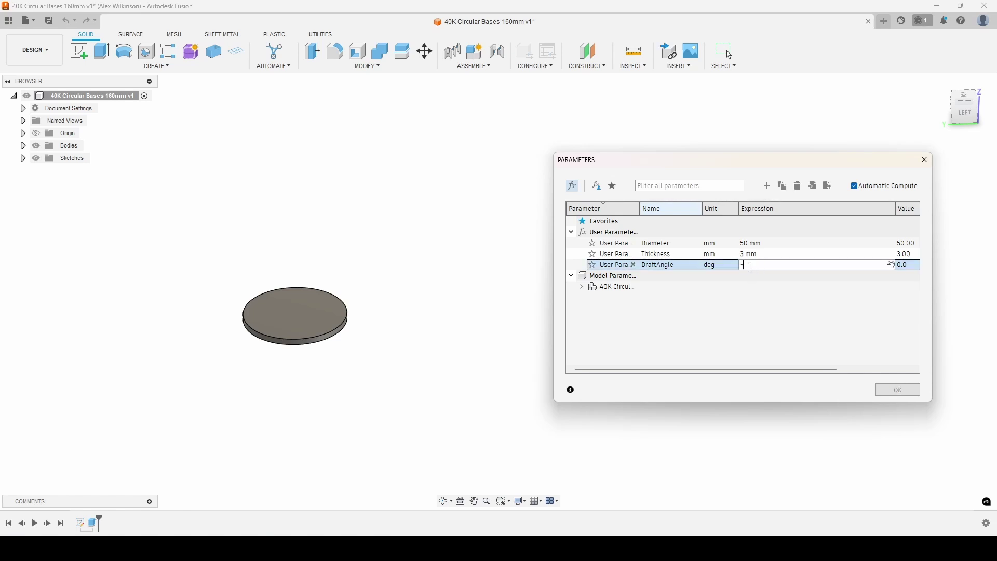
type("-25")
key("Return")
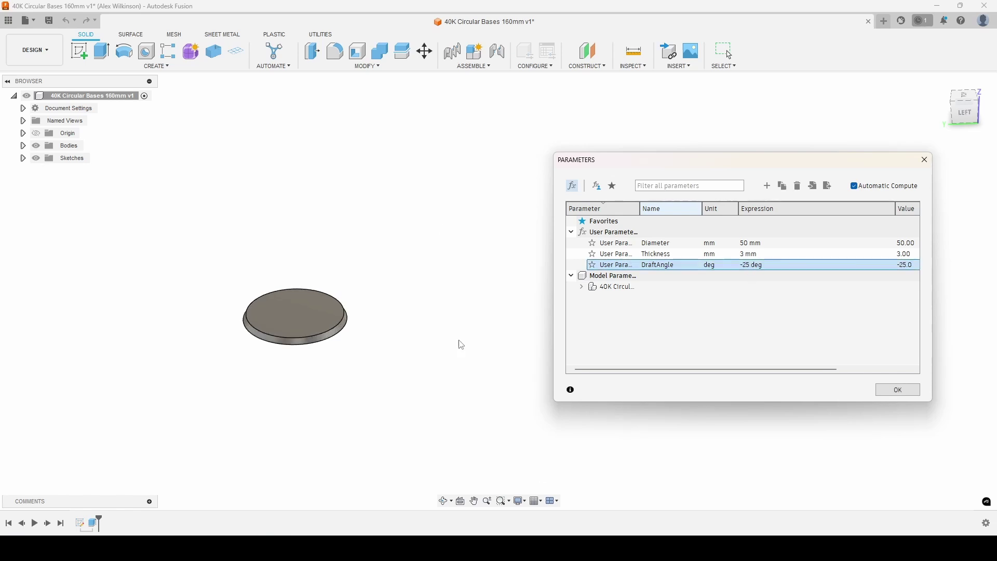
Examine the resized base up close and review its Diameter, Thickness and DraftAngle parameters
middle_click_drag(328, 377, 423, 383)
scroll(412, 383, "down", 2)
scroll(428, 329, "up", 5)
scroll(463, 376, "down", 1)
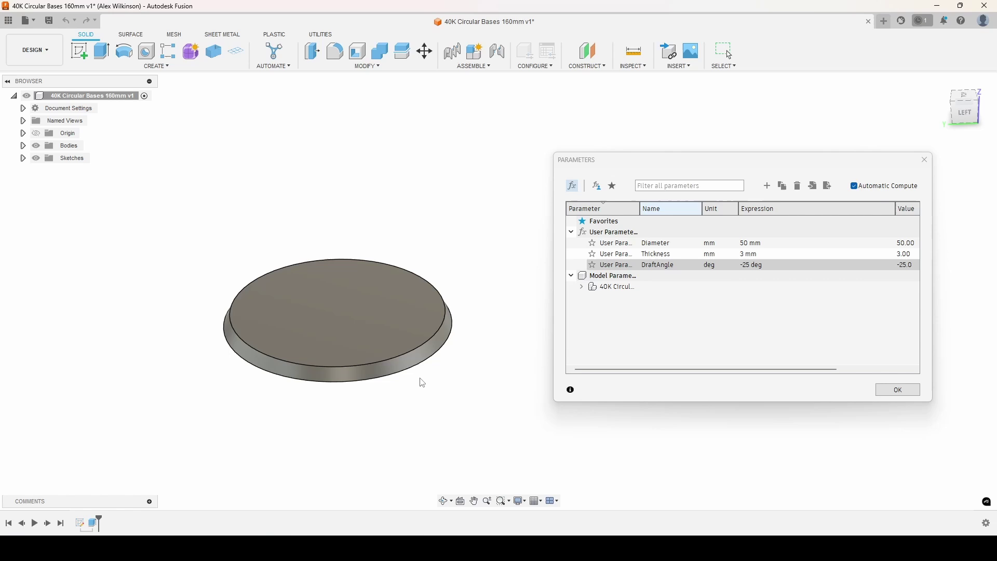
left_click(762, 243)
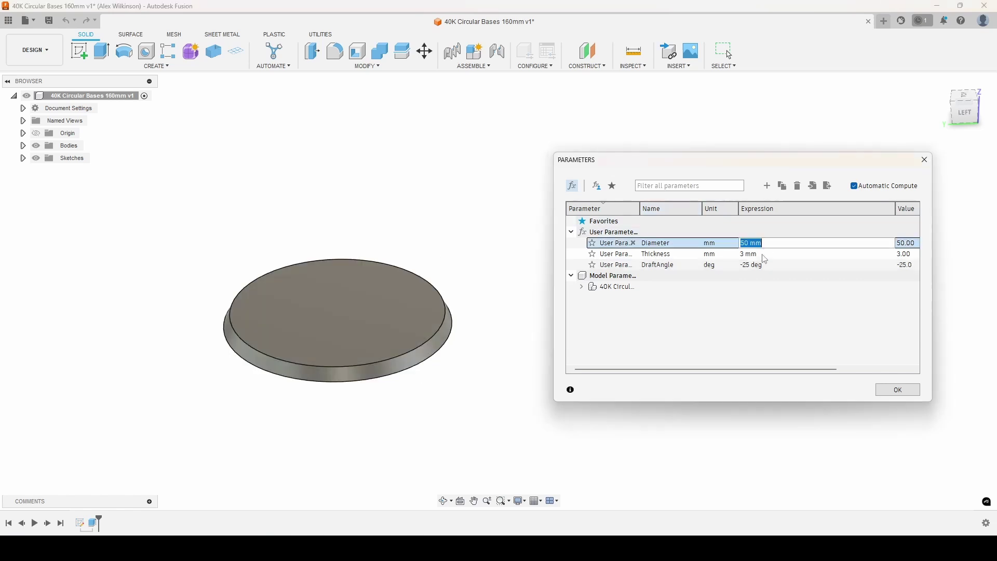
left_click(761, 254)
left_click(772, 265)
left_click(734, 338)
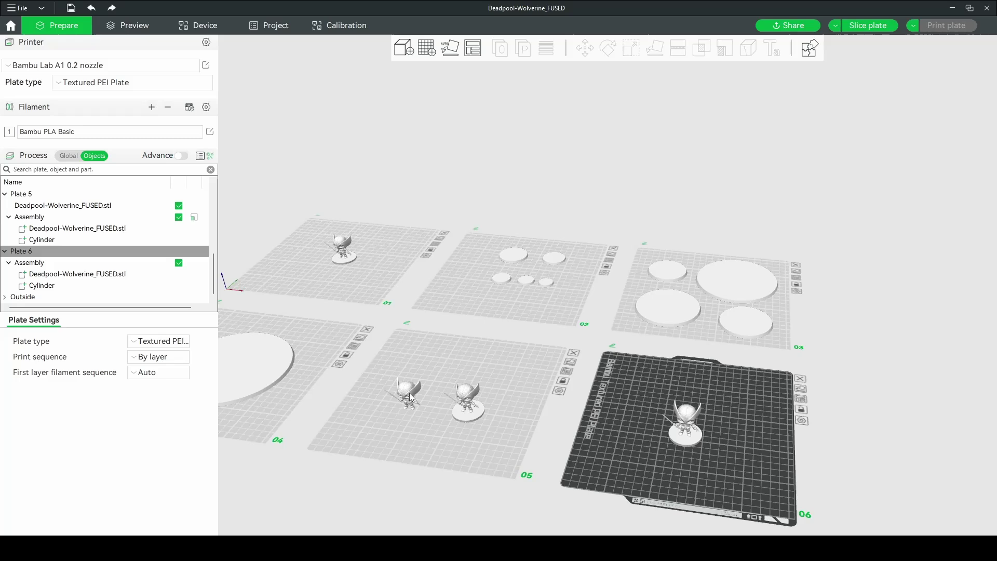
In Bambu Studio, move the figure without a base from Plate 5 onto the 50 mm circular base on Plate 2
left_click(447, 312)
left_click_drag(449, 312, 501, 263)
scroll(500, 269, "up", 5)
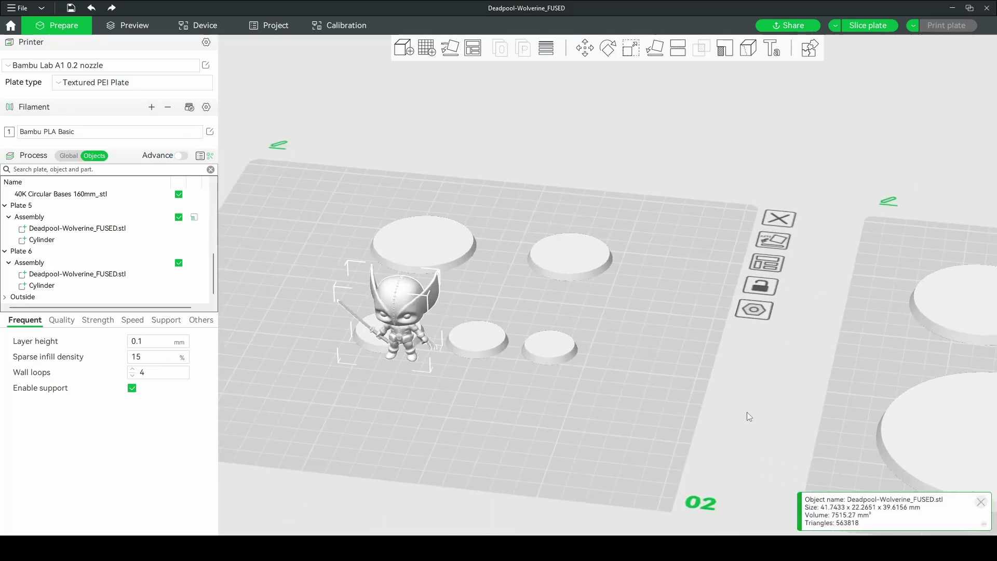
left_click_drag(412, 323, 432, 224)
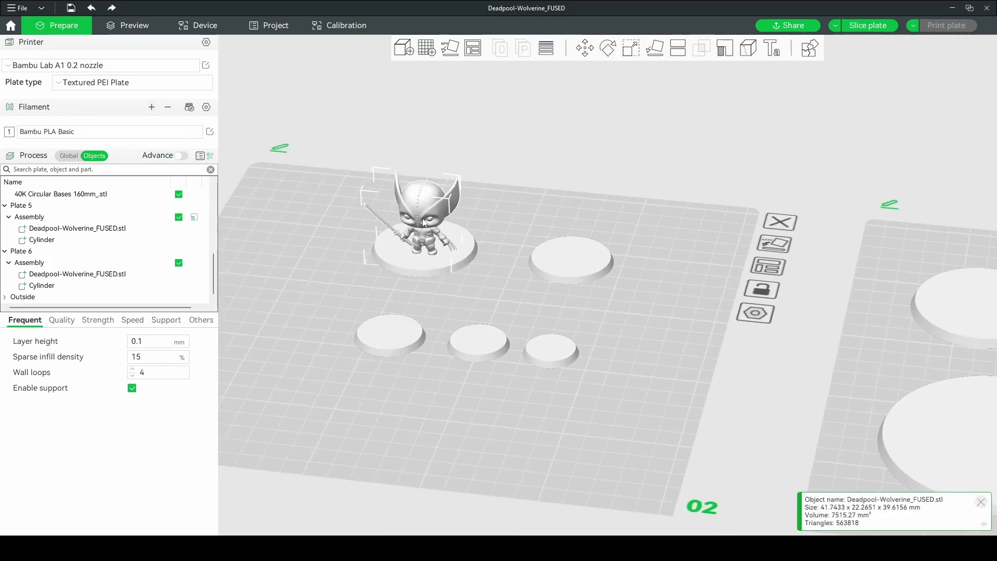
left_click(400, 274)
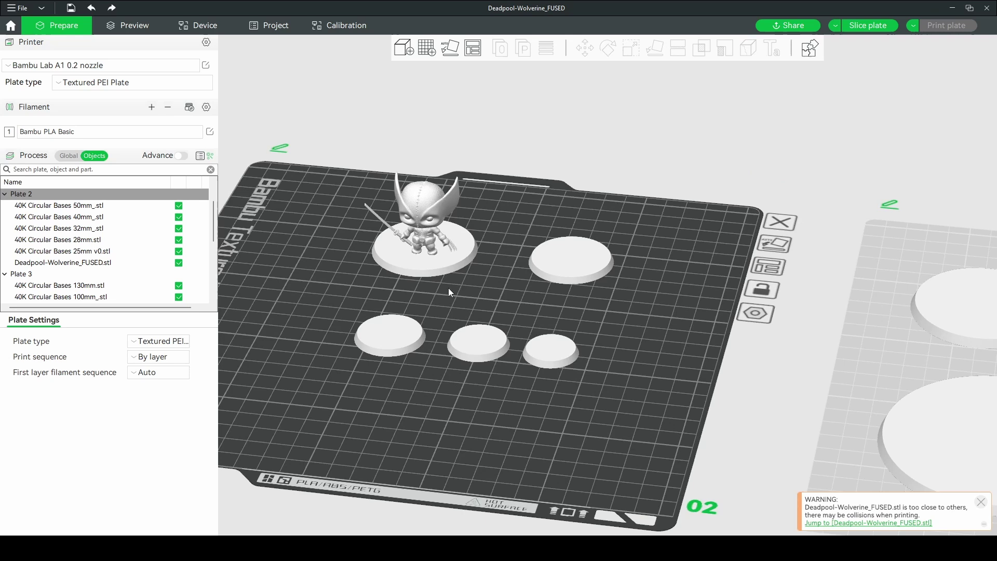
Select the 50 mm circular base and the figure together and assemble them into one object
left_click(434, 266)
left_click(424, 228, "ctrl")
right_click(488, 217)
left_click(512, 223)
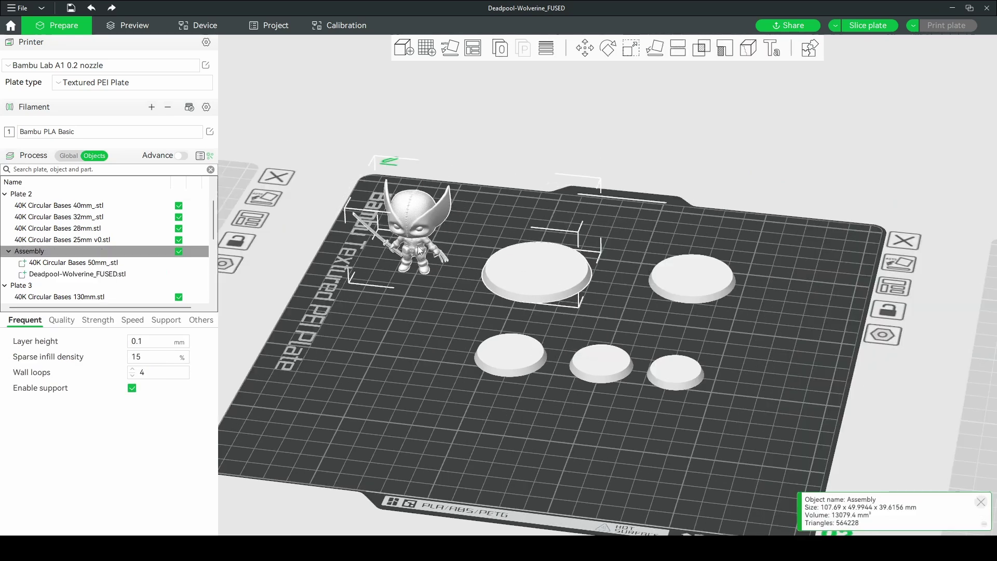
left_click(366, 377)
Select the Deadpool-Wolverine_FUSED.stl part of the Plate 2 assembly and move it back over the 50 mm base
left_click(32, 251)
scroll(73, 253, "down", 3)
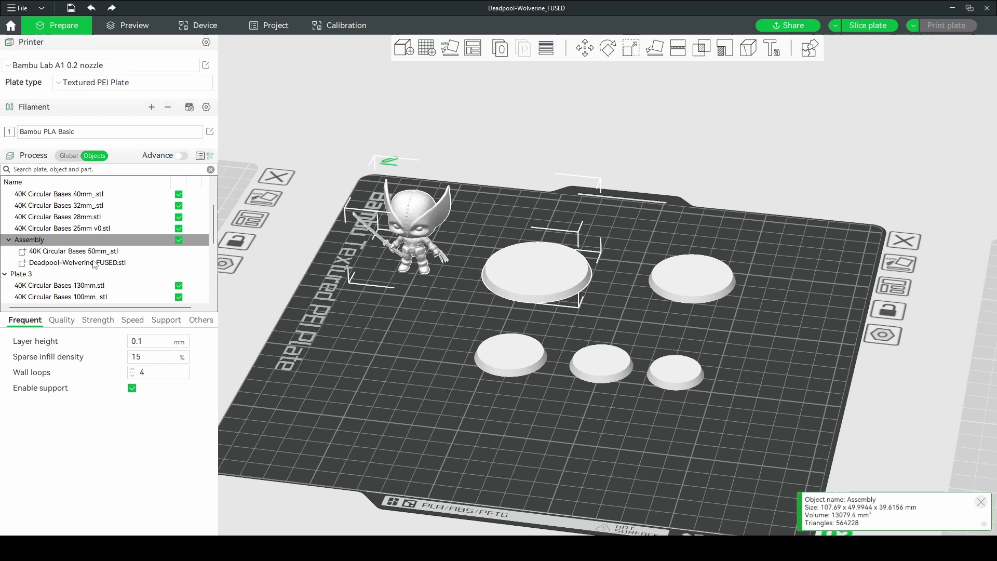
left_click(74, 252)
left_click(73, 240)
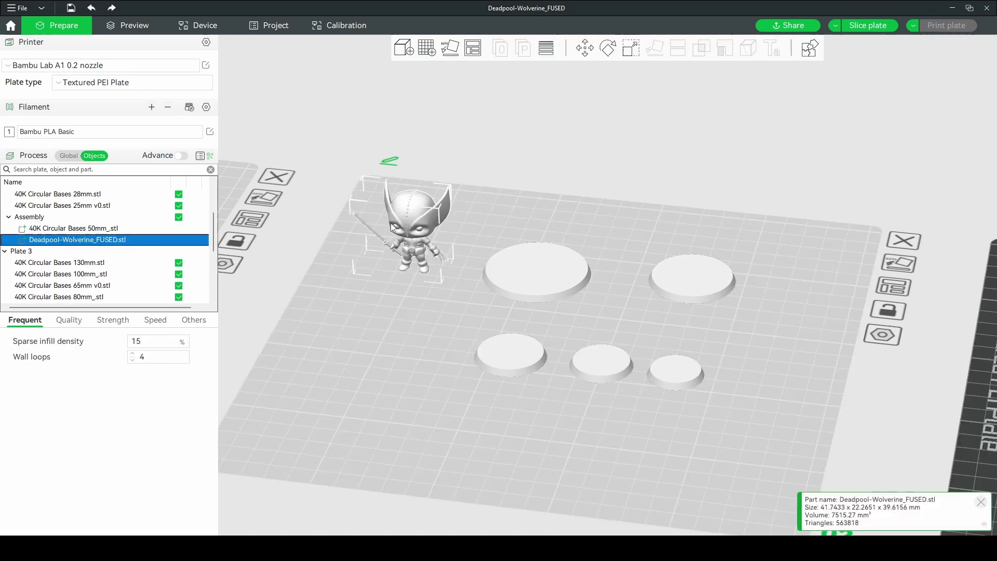
left_click_drag(391, 223, 543, 247)
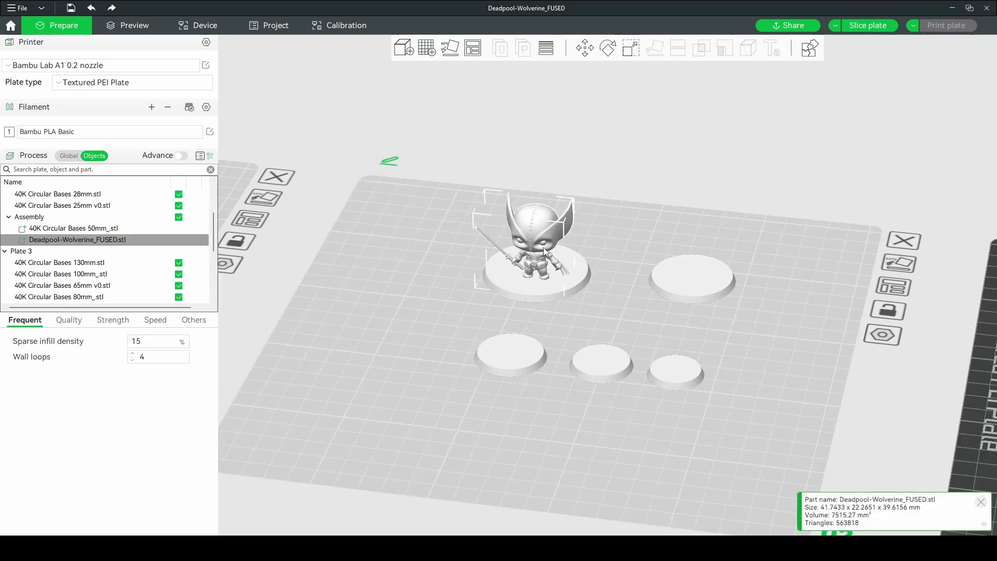
Raise the figure part along Z so its feet stand on top of the 50 mm base
left_click(582, 52)
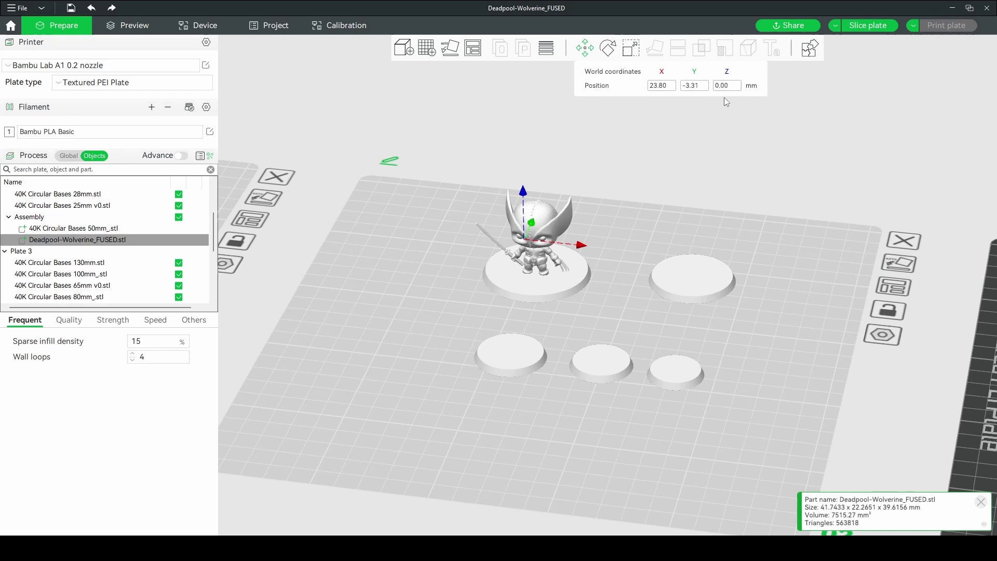
left_click(726, 88)
left_click(484, 295)
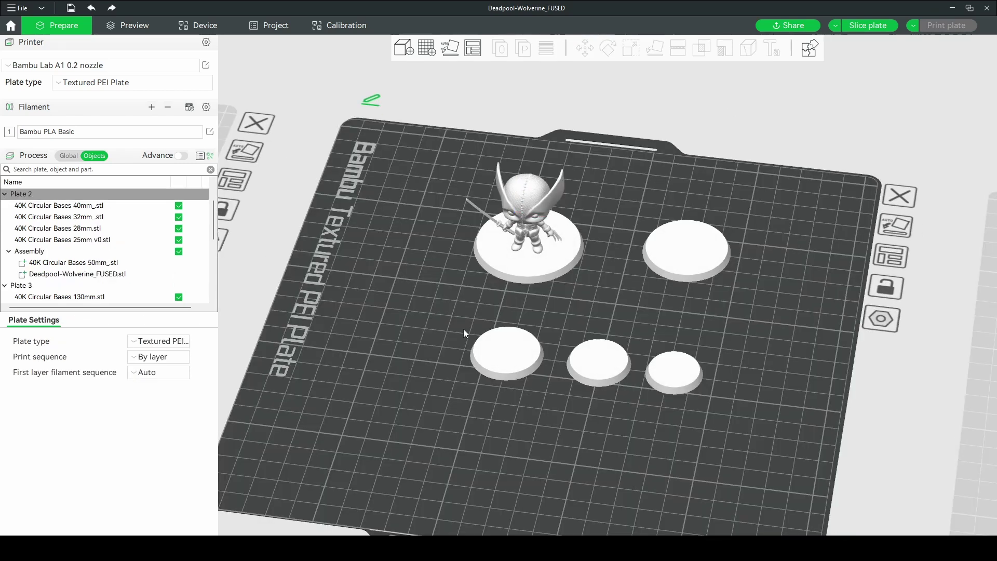
left_click_drag(463, 329, 456, 423)
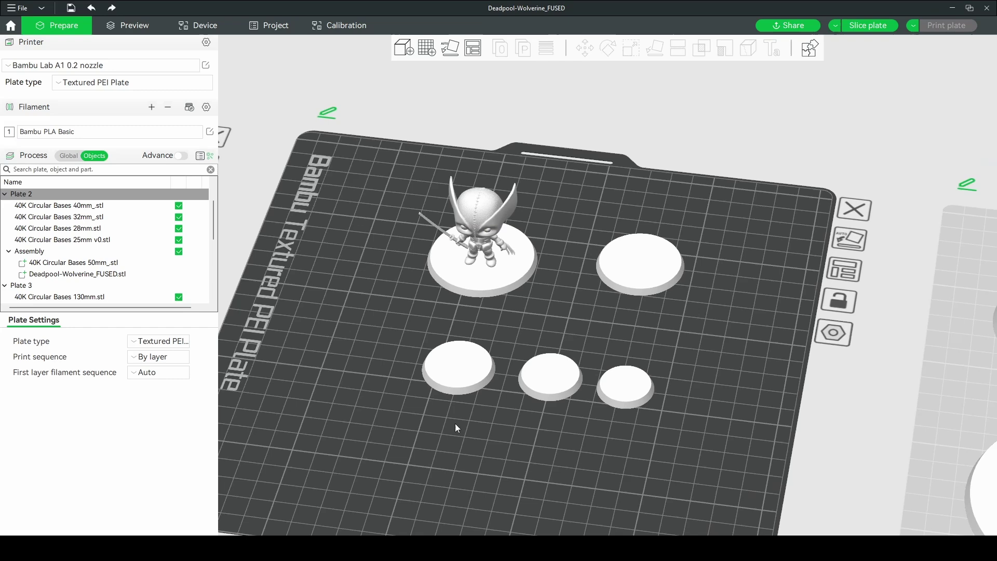
scroll(516, 360, "up", 3)
middle_click_drag(441, 341, 513, 330)
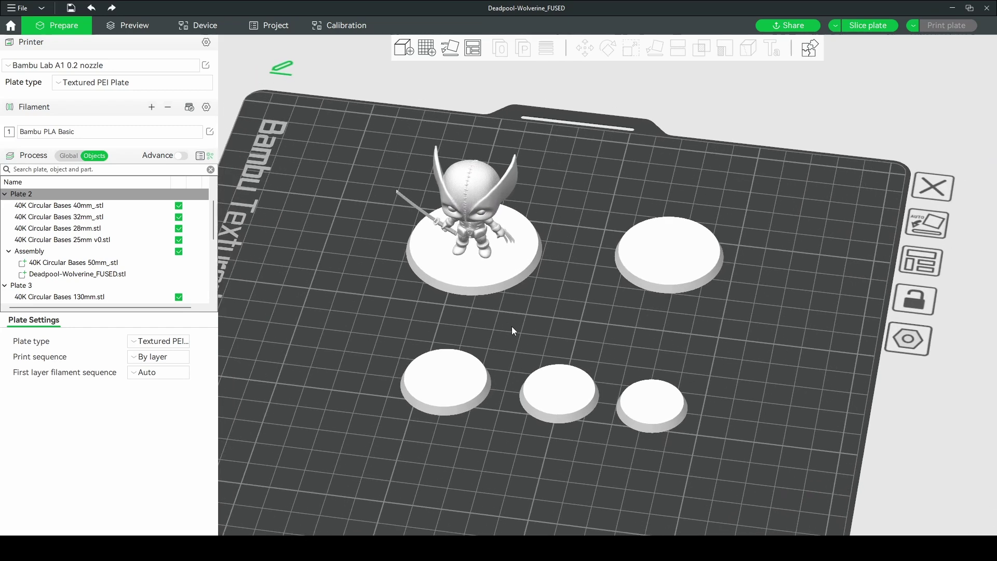